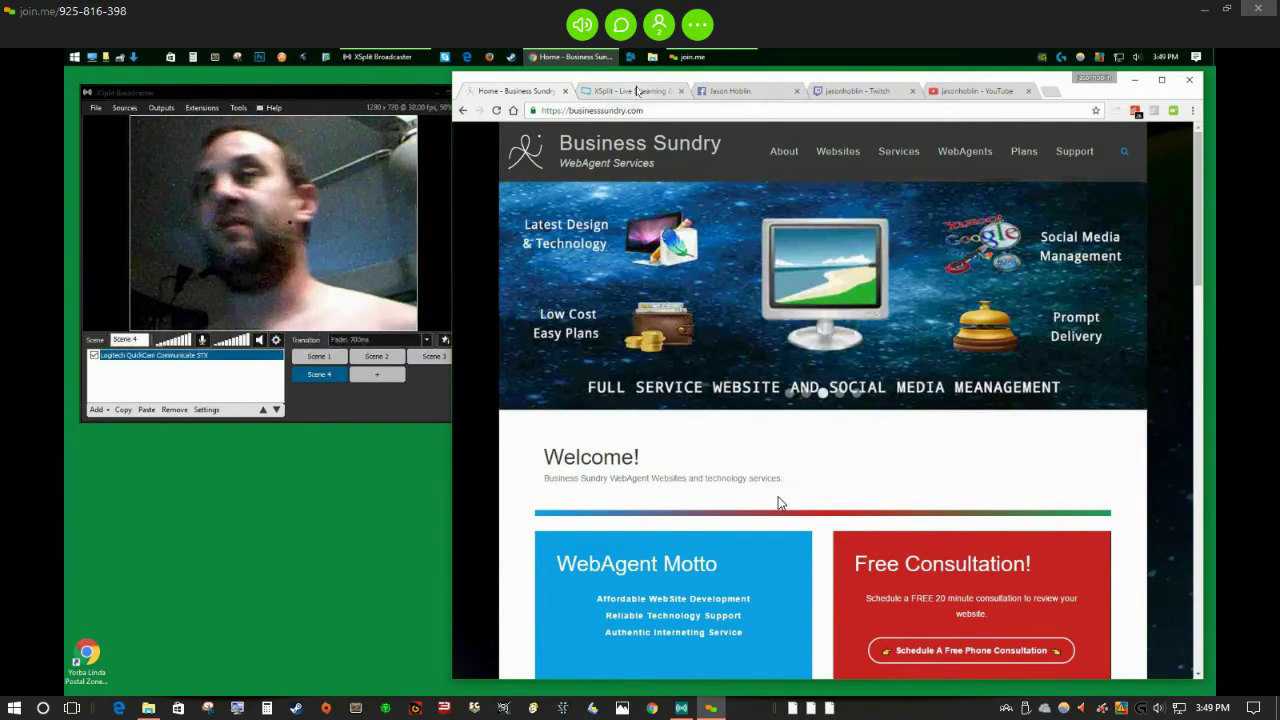
Step: Download the XSplit Broadcaster installer from xsplit.com in Chrome, then minimize the browser
click(366, 91)
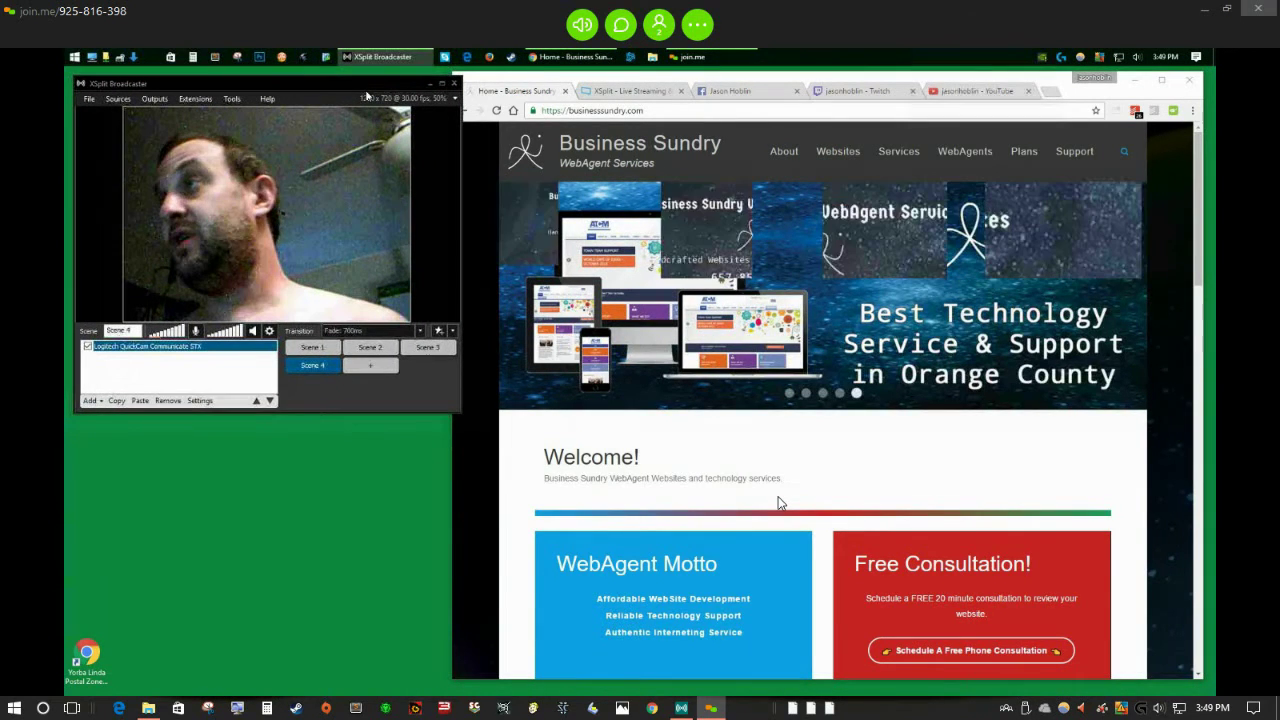
click(492, 479)
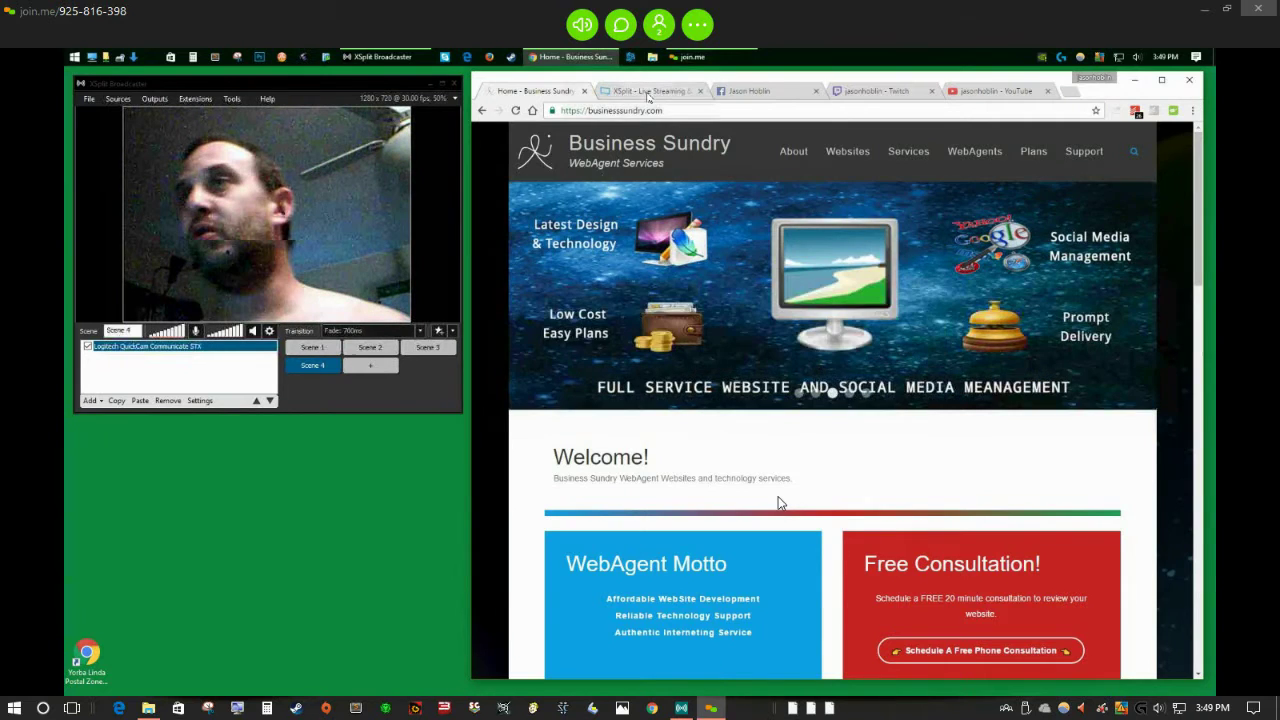
click(648, 90)
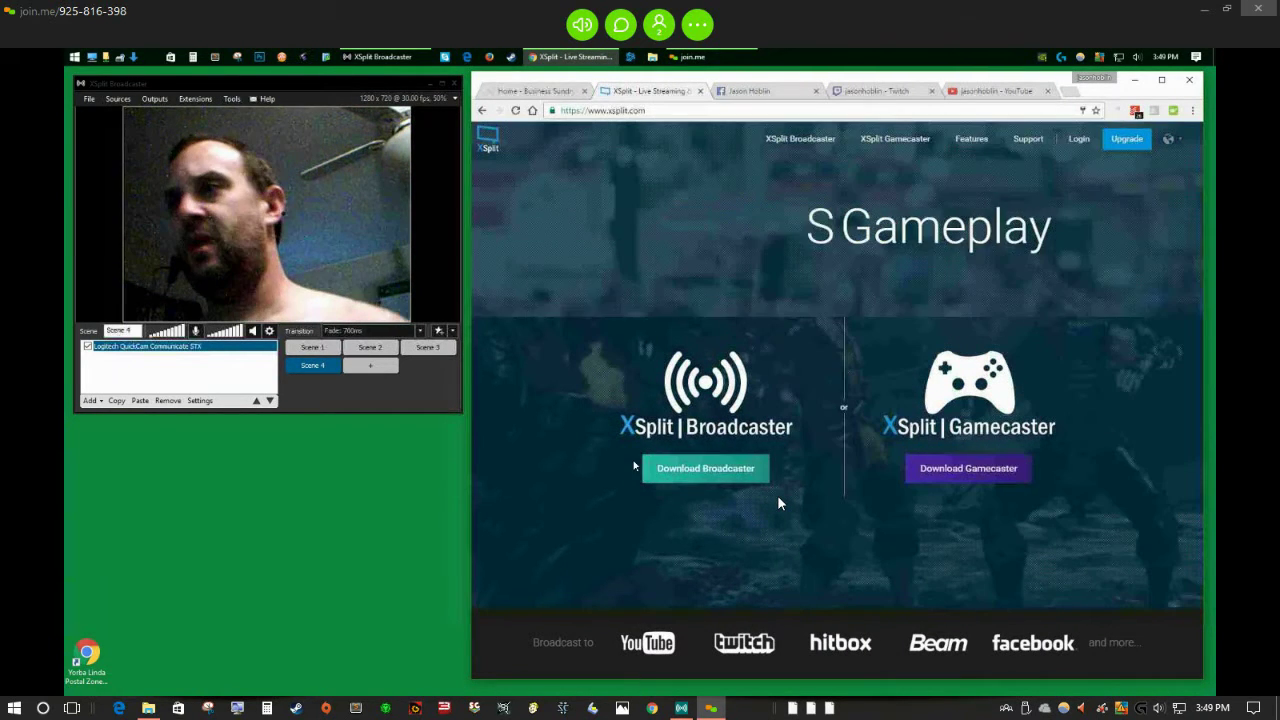
click(706, 470)
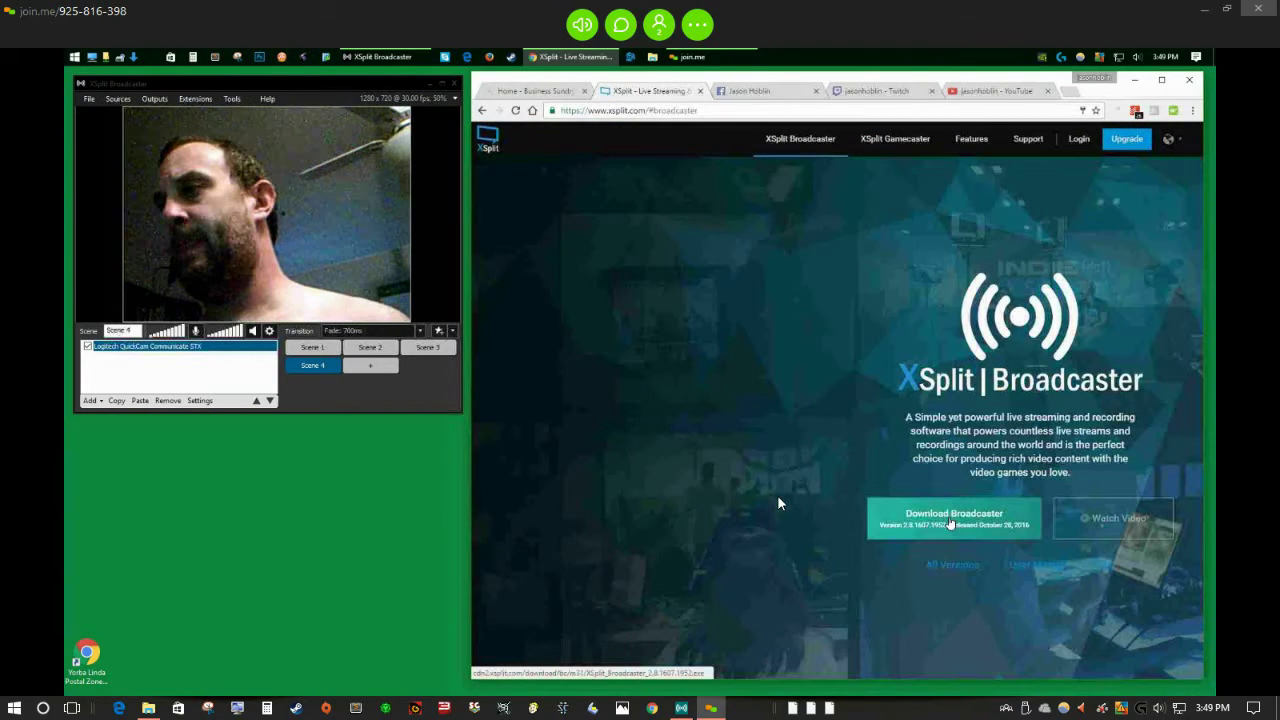
click(894, 531)
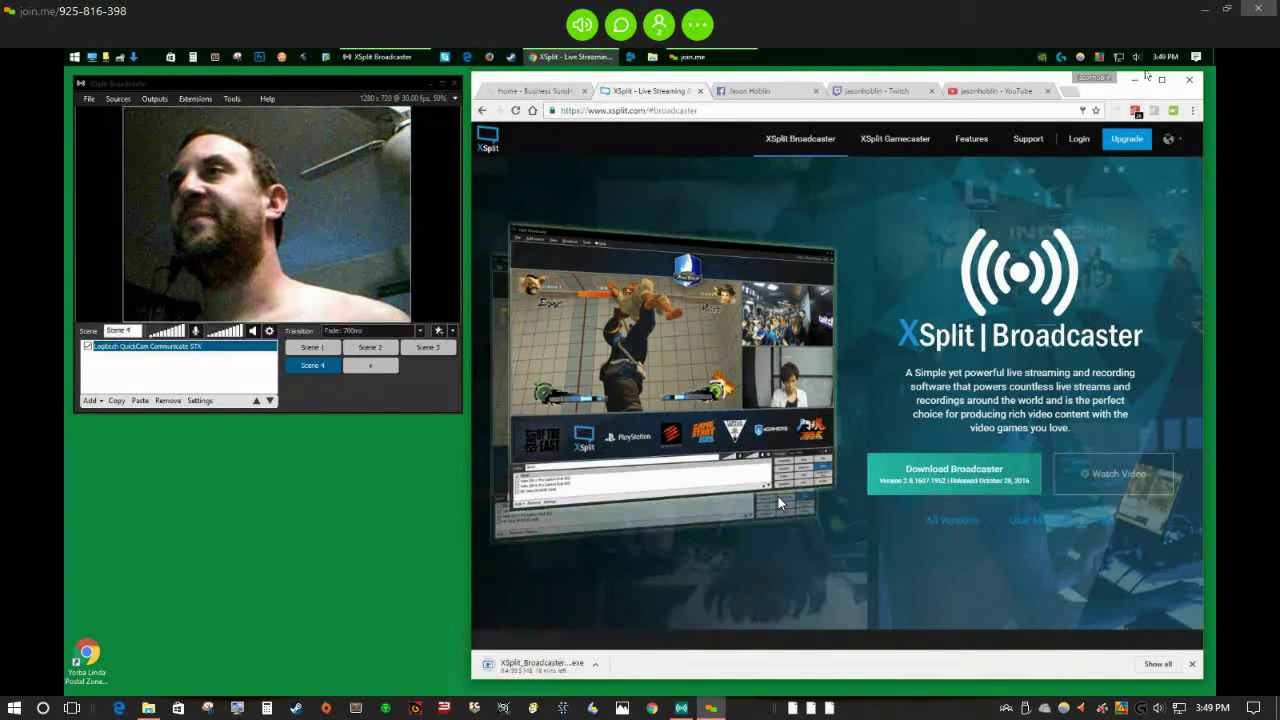
click(1134, 79)
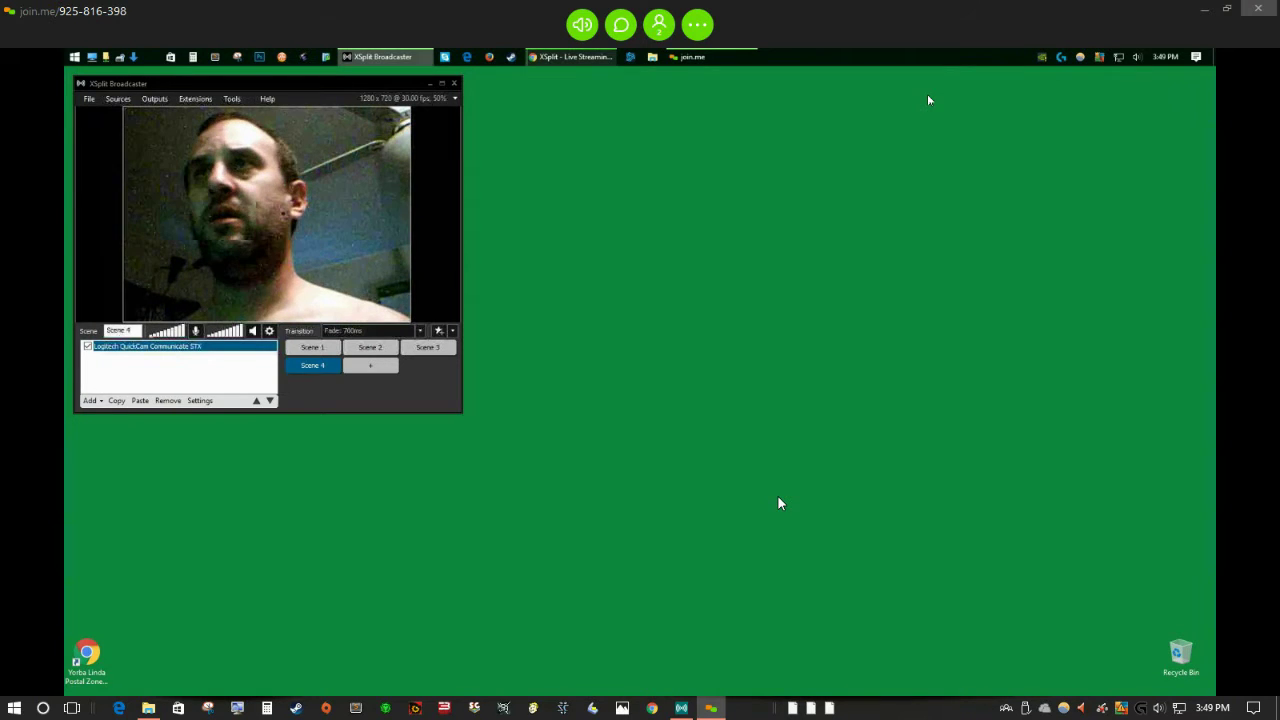
Step: Minimize and restore the XSplit Broadcaster window from the taskbar
click(370, 57)
click(373, 57)
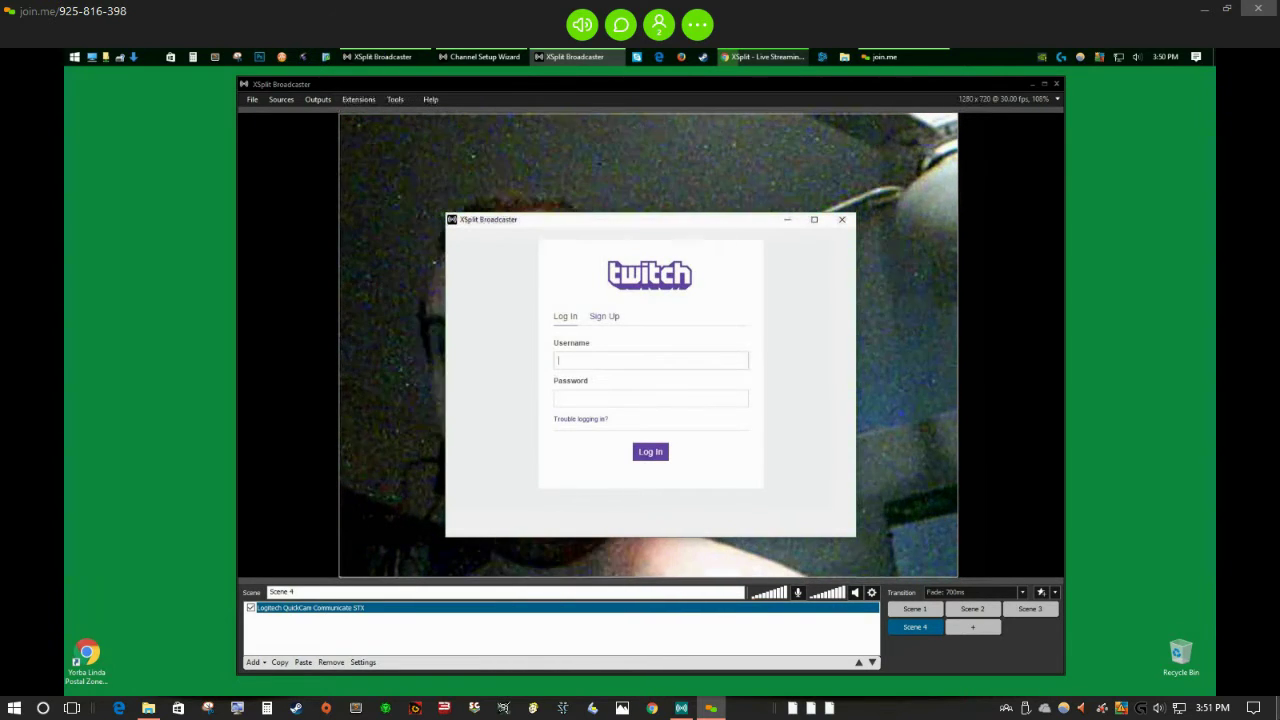
Step: Log in to Twitch with the account username and password, retrying until it succeeds
text(jasonhoblin)
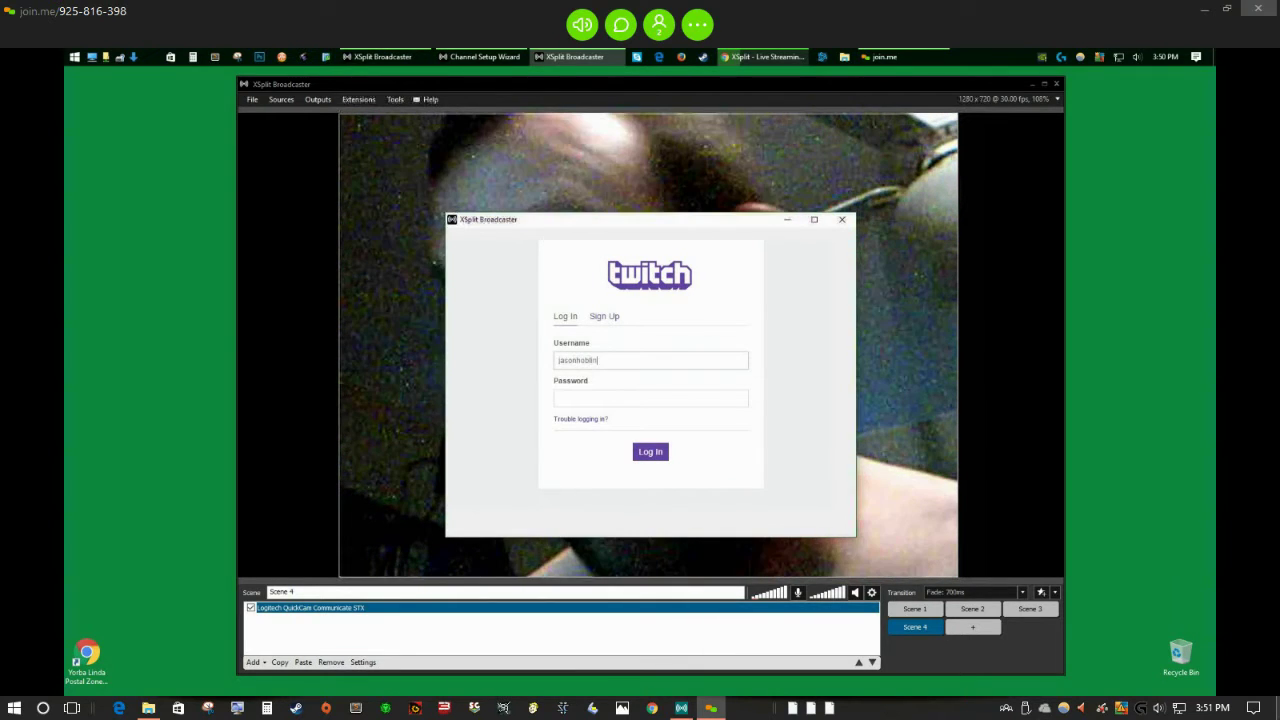
key(Tab)
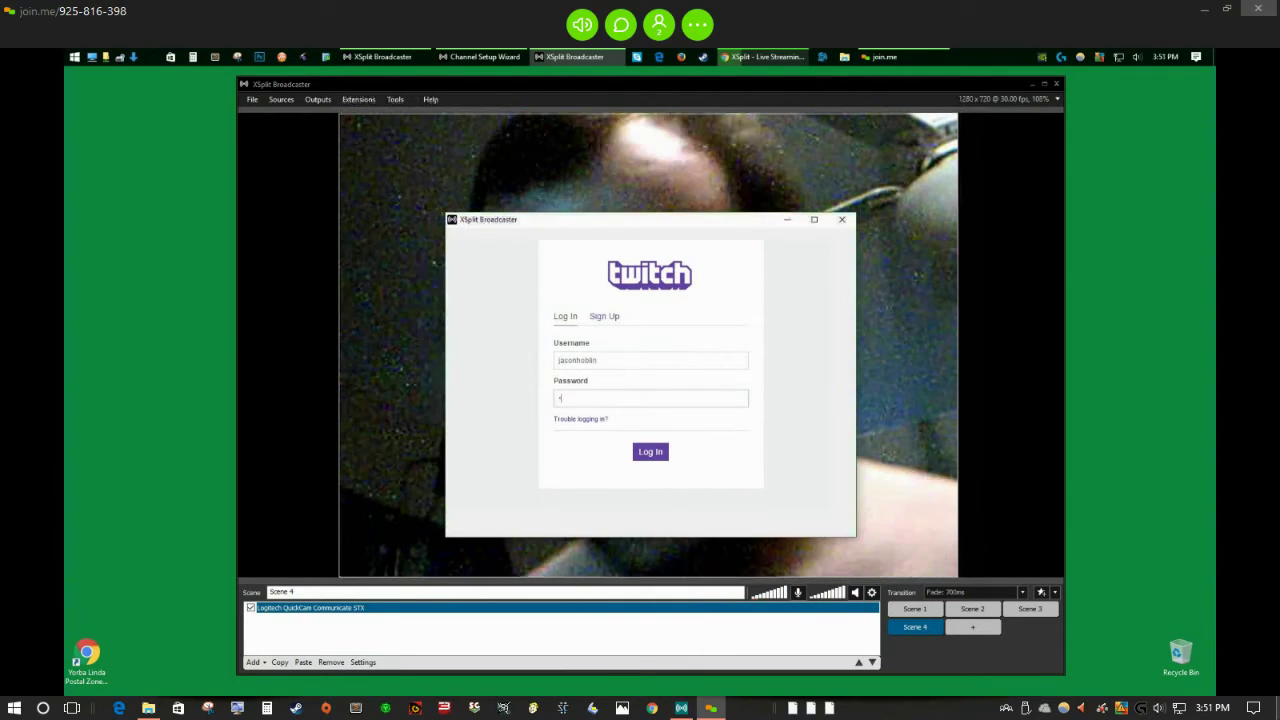
text(••)
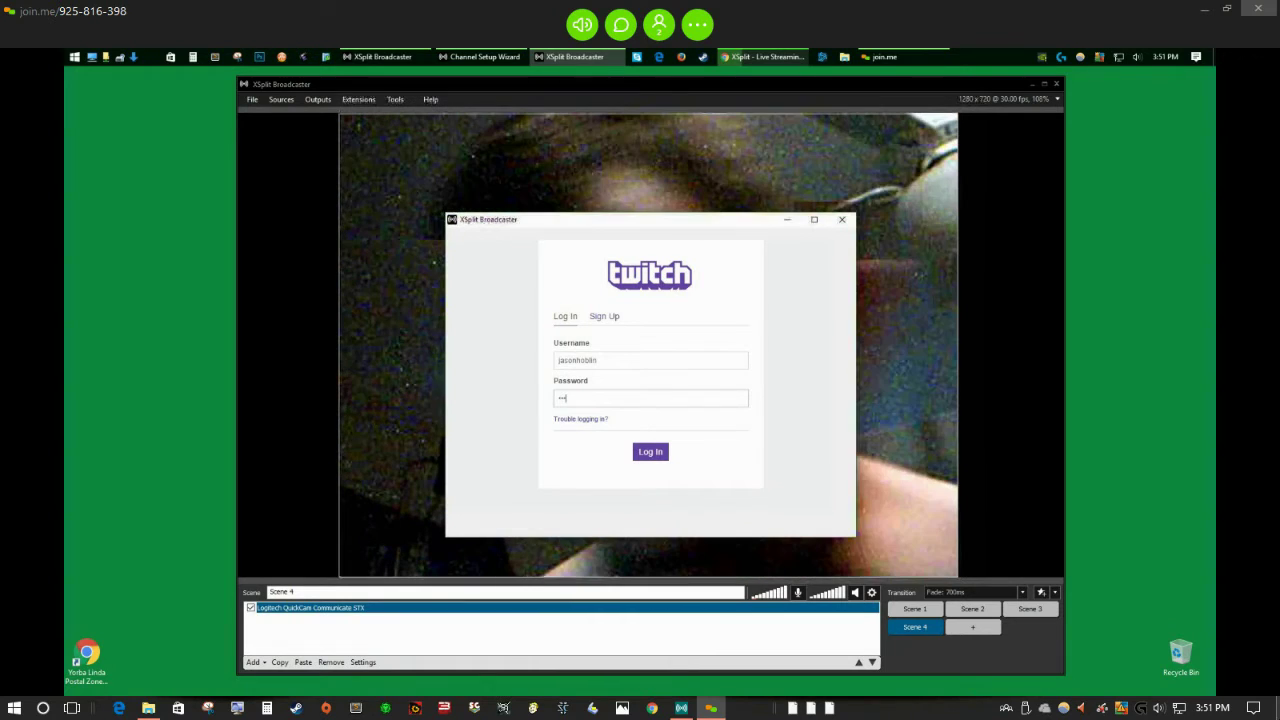
text(•••••••)
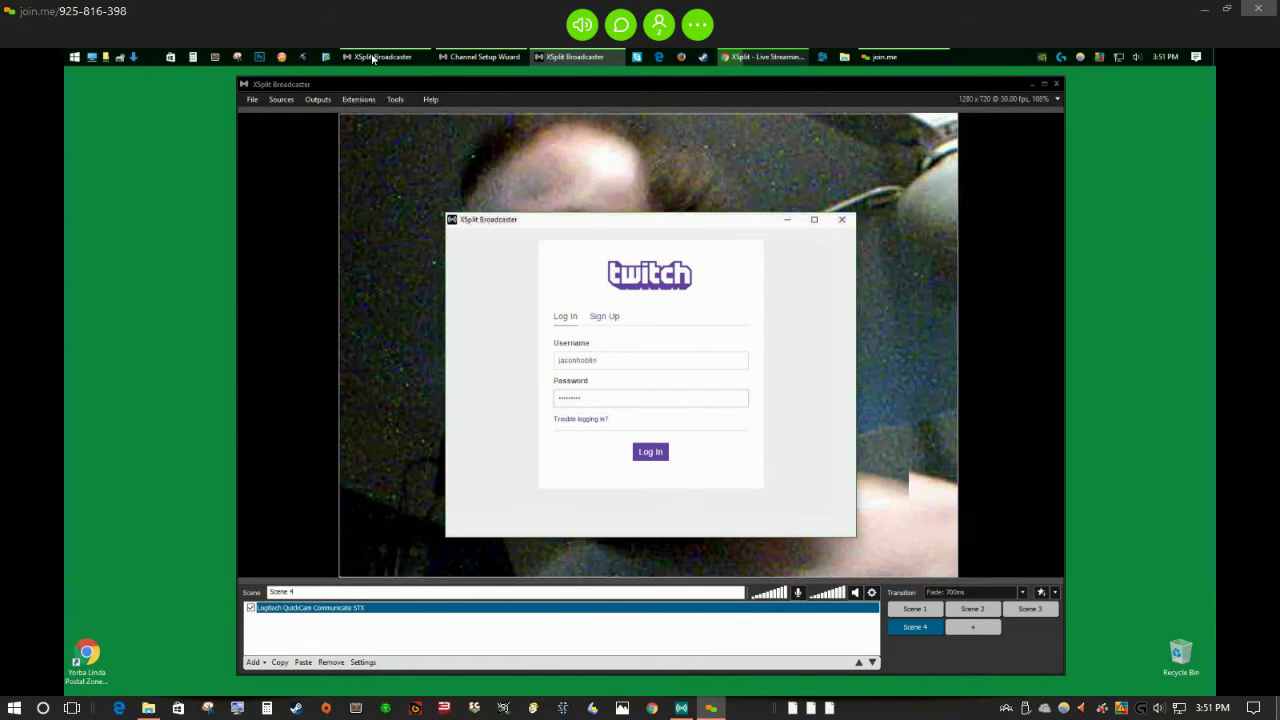
key(Return)
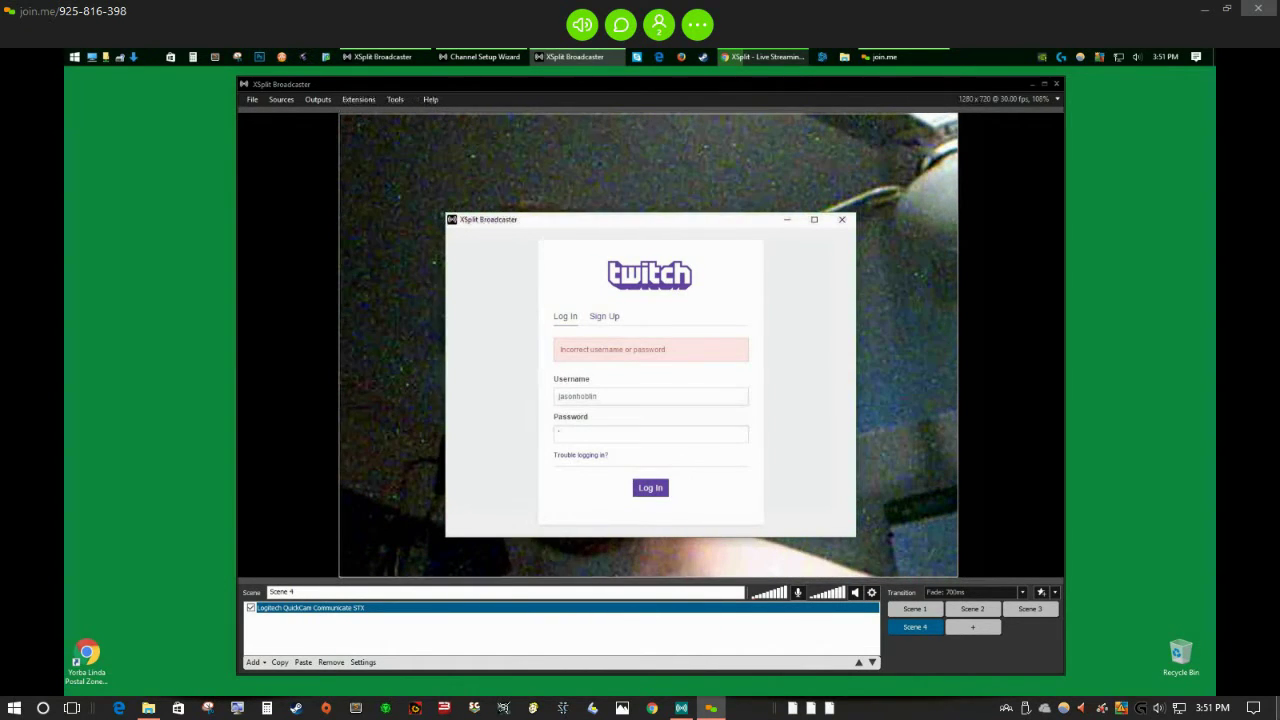
text(••••)
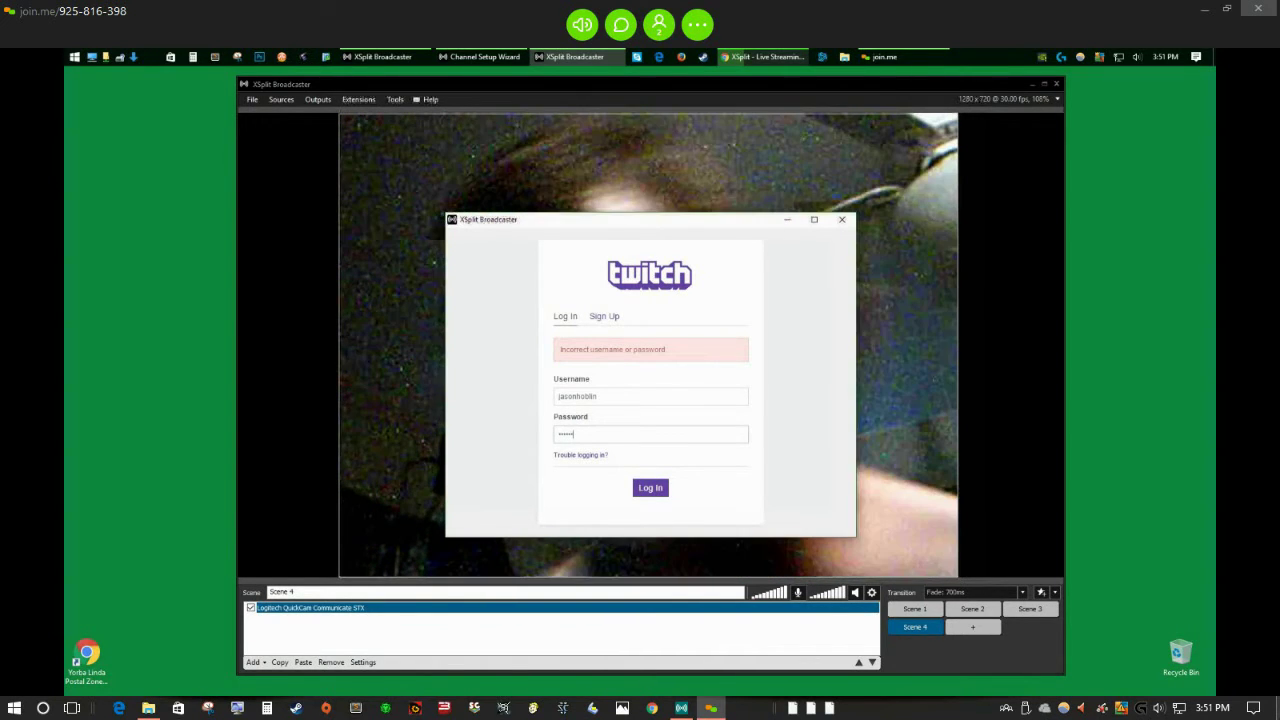
text(•)
key(Return)
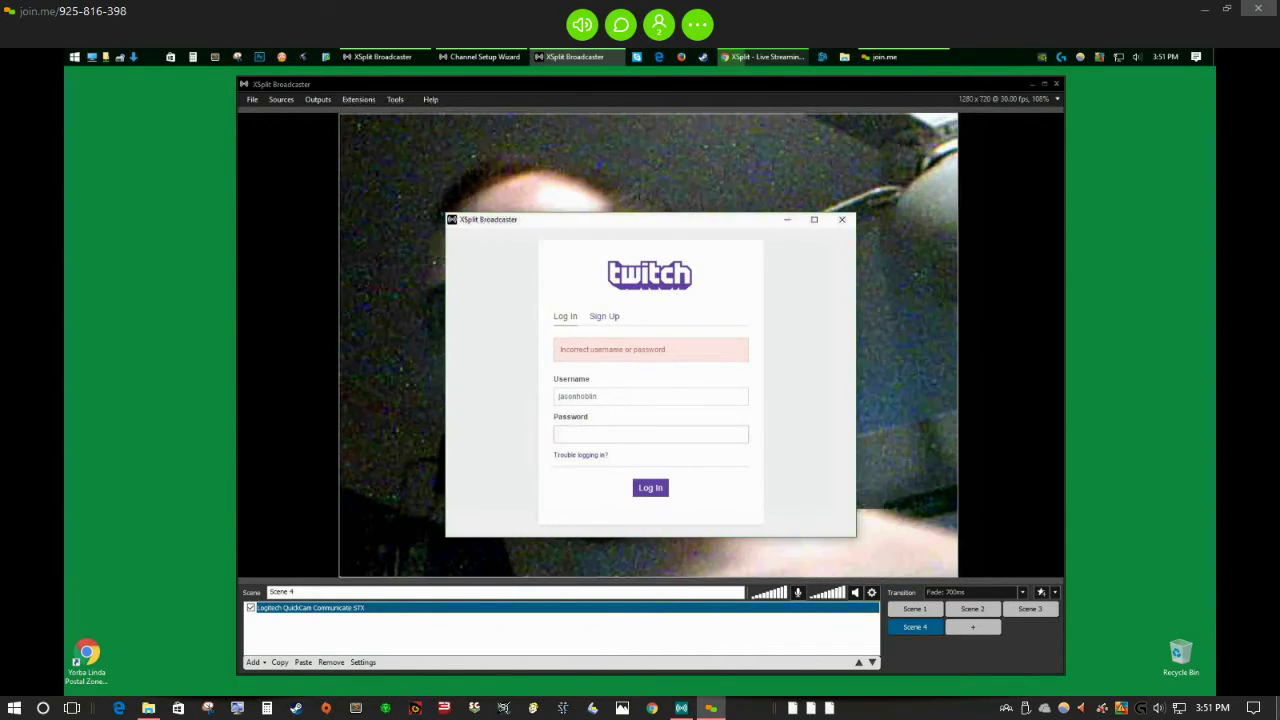
text(•••)
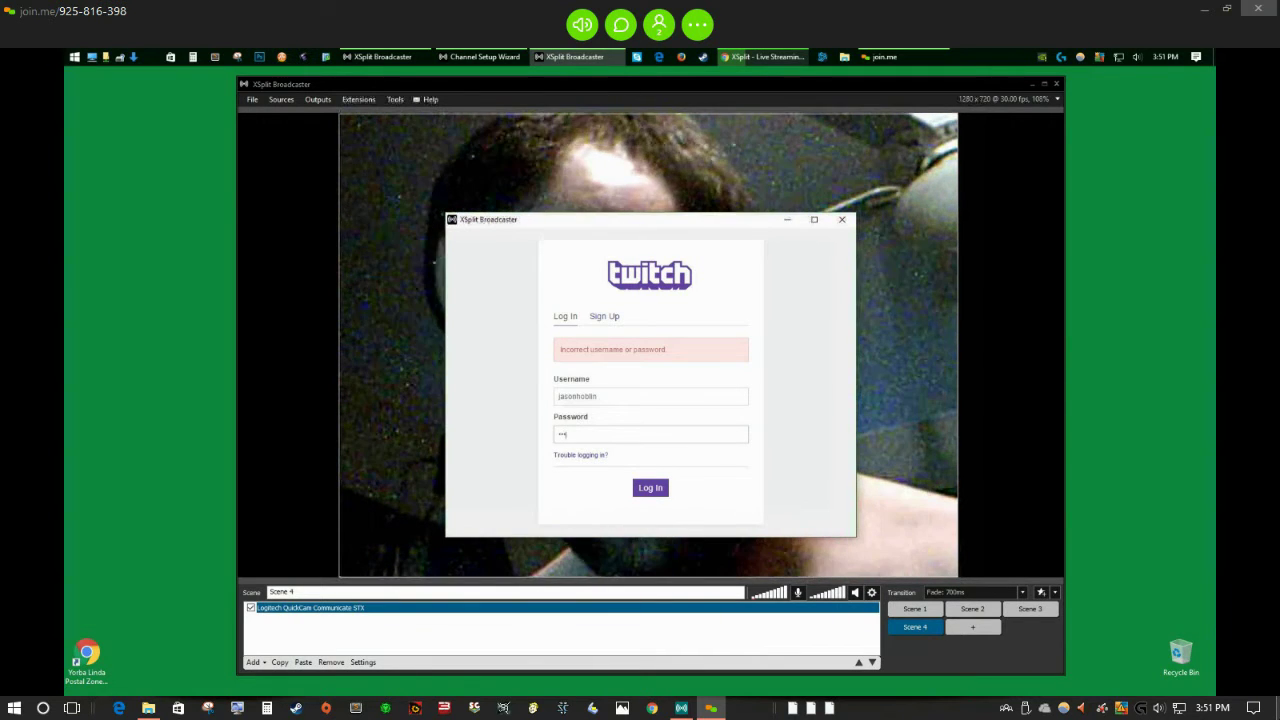
text(•••)
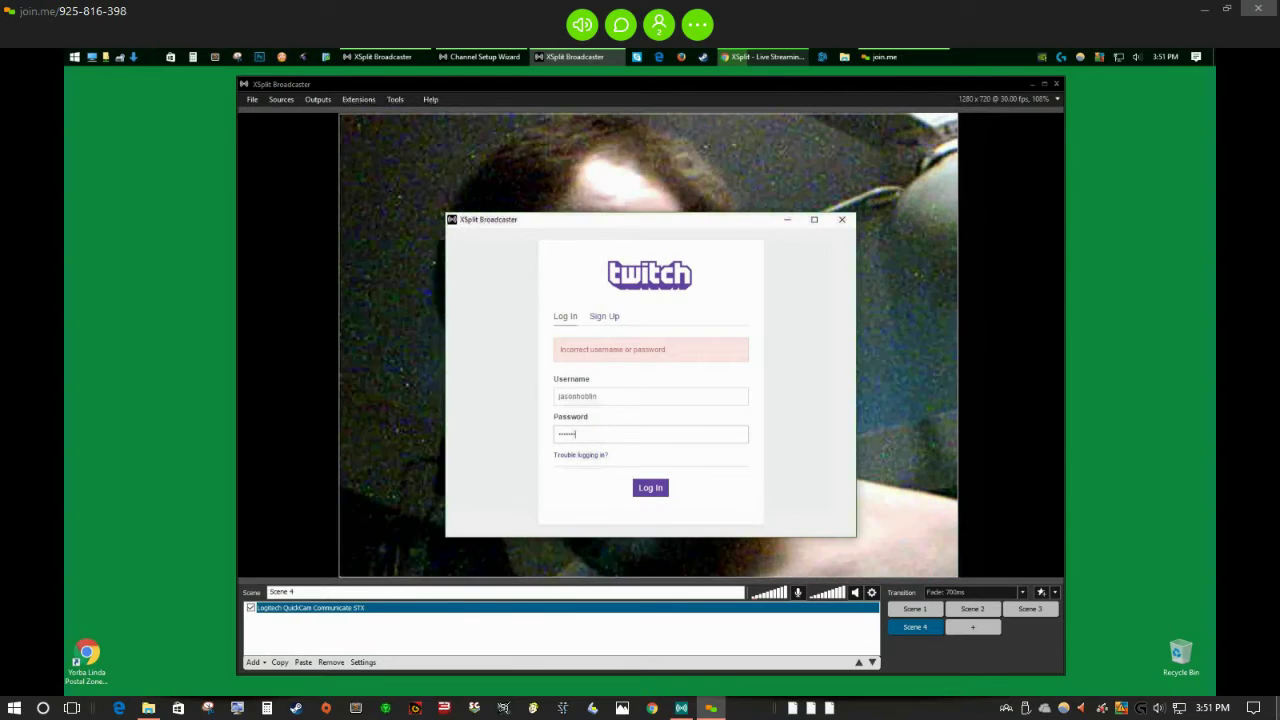
text(•••)
key(Return)
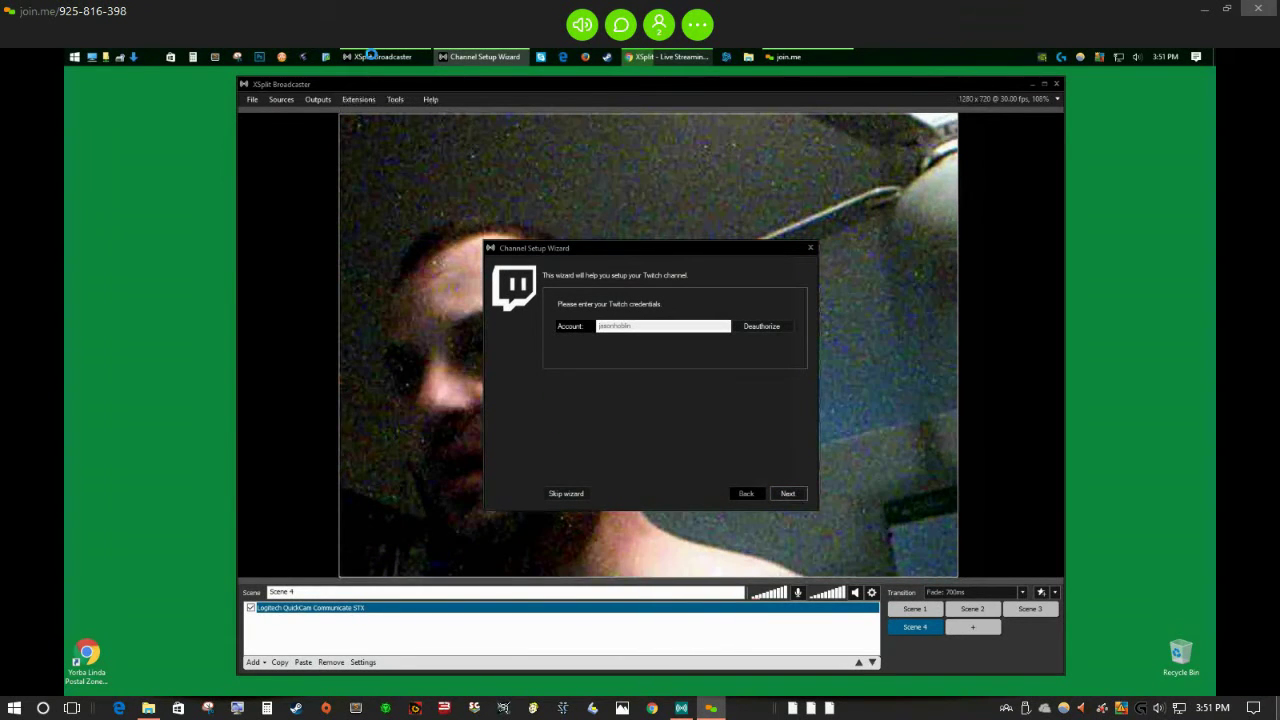
Step: Advance the Channel Setup Wizard to run the bandwidth test and minimize XSplit's main window
key(Return)
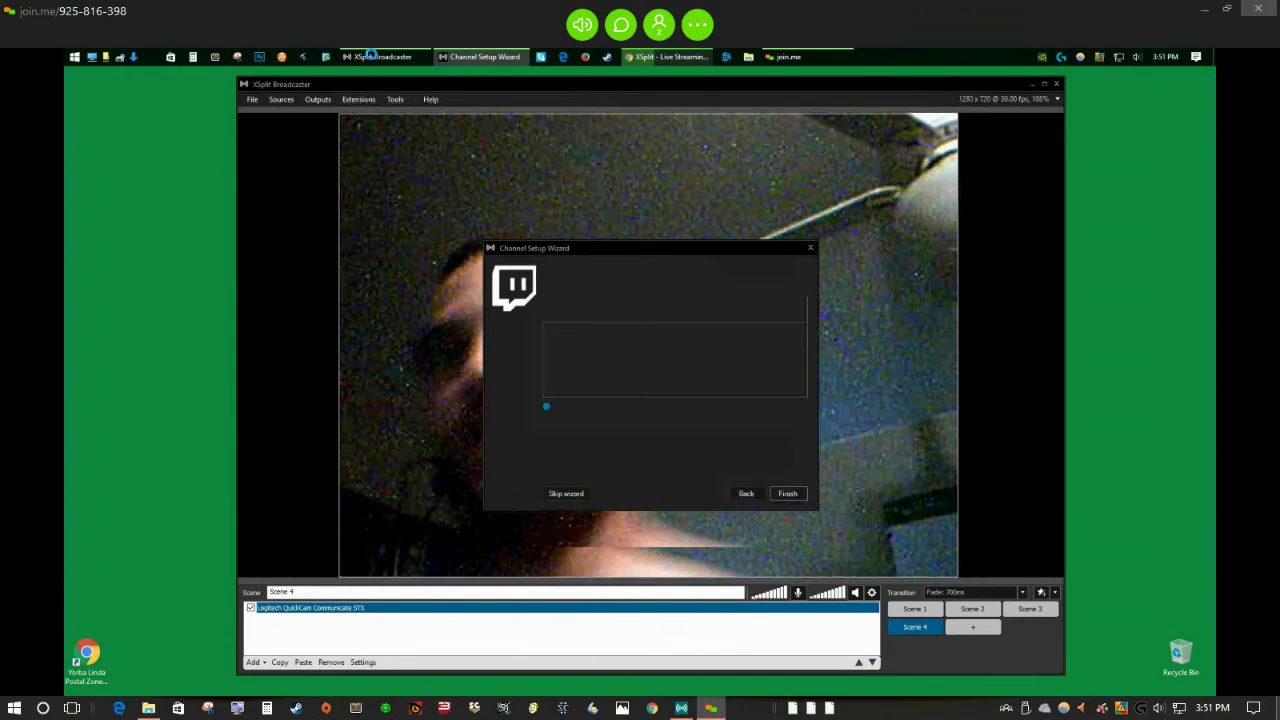
click(371, 56)
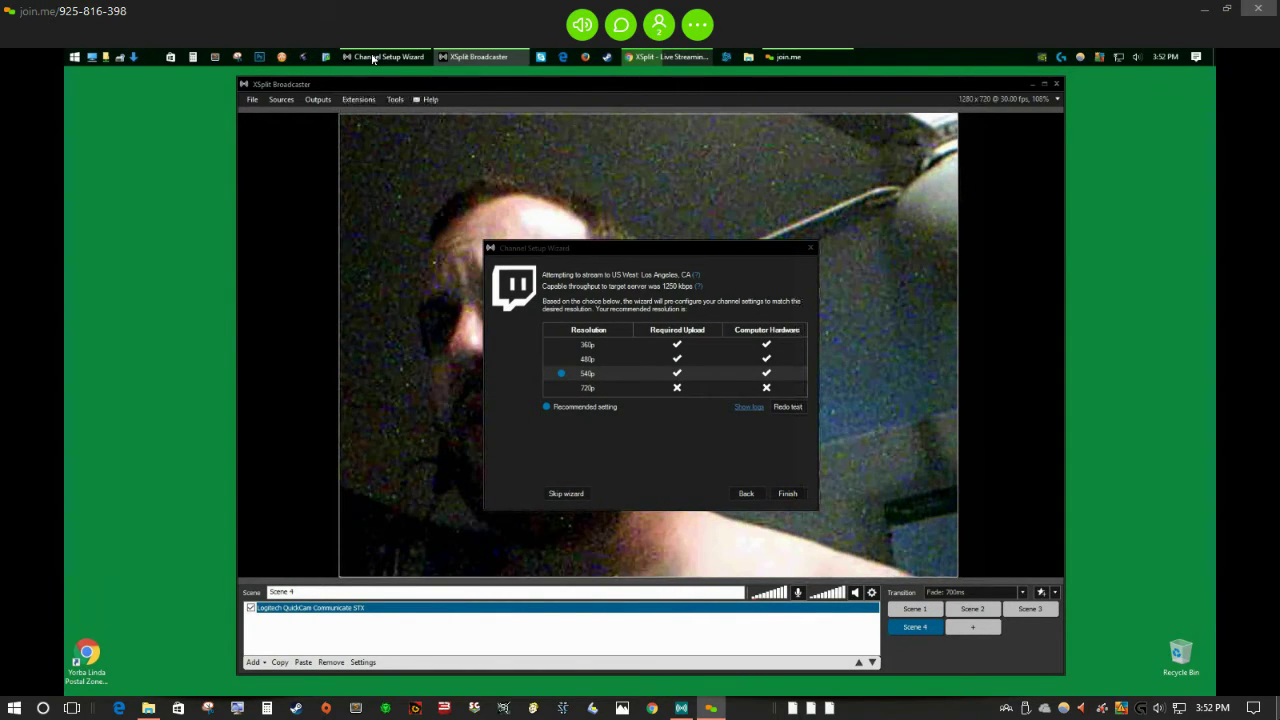
Step: Finish the Twitch wizard and accept switching the mixer resolution to 540p
click(372, 57)
key(Return)
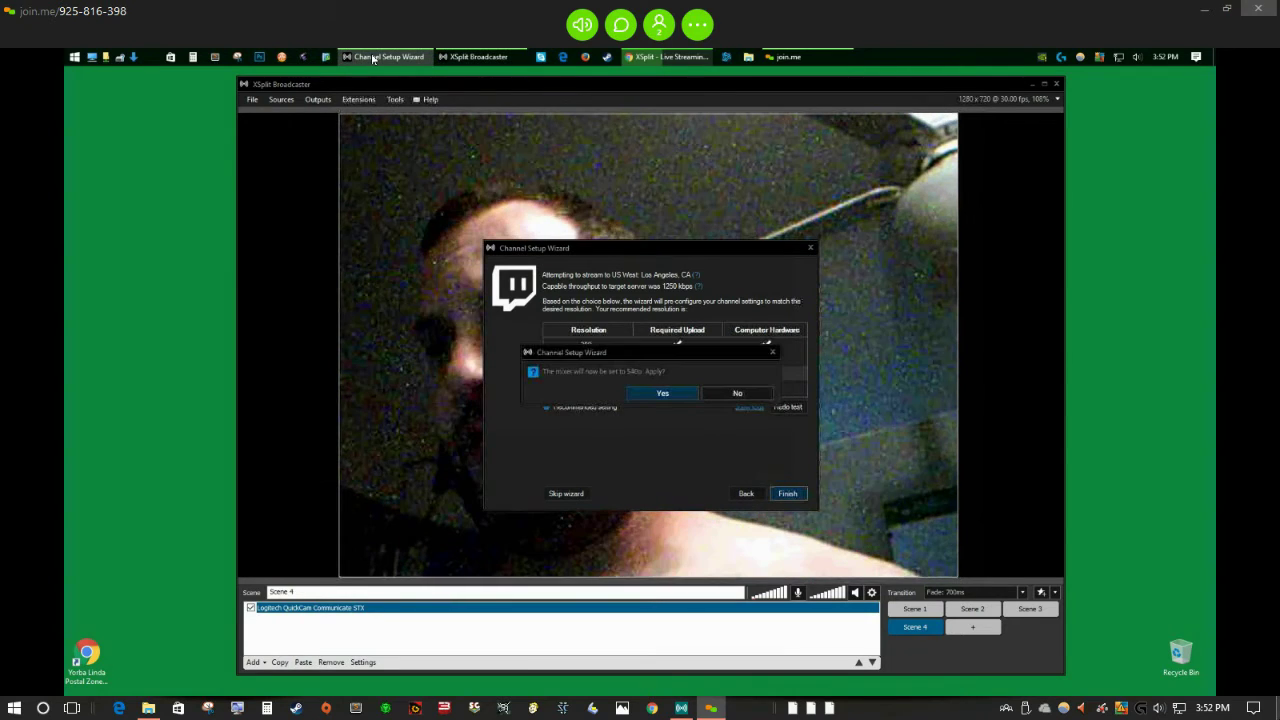
key(Return)
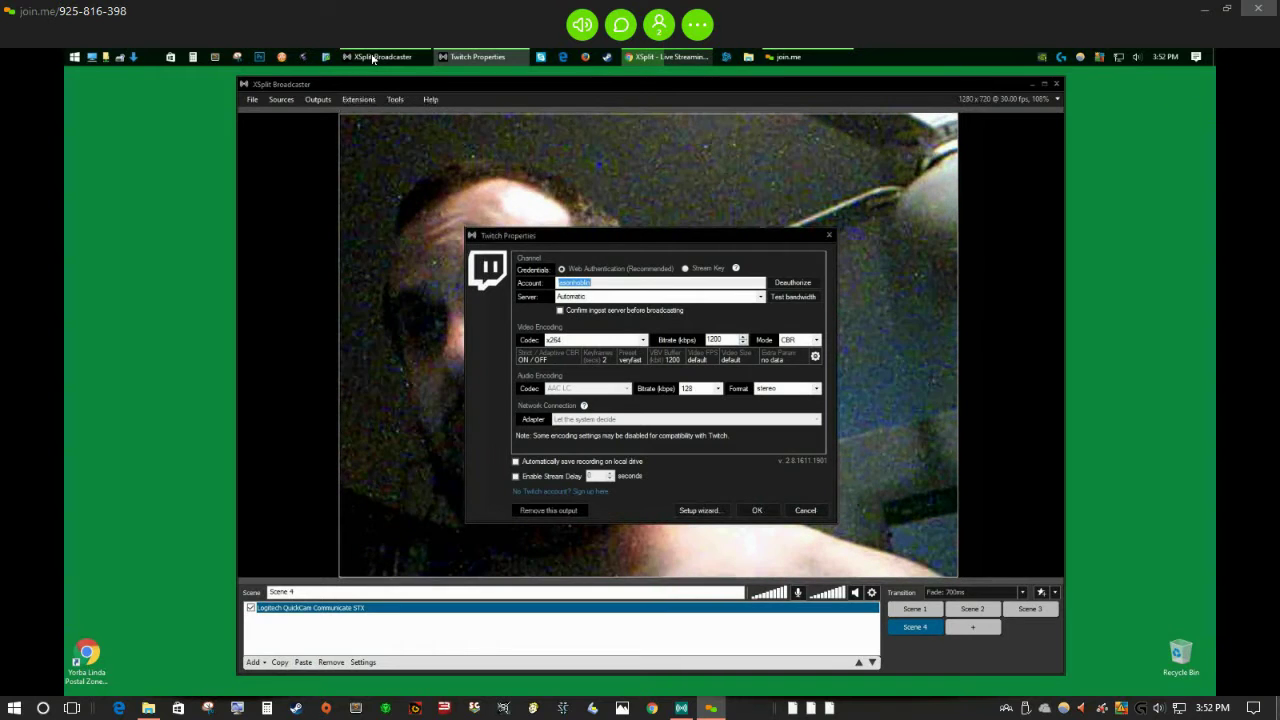
key(Tab)
key(Tab)
key(Tab)
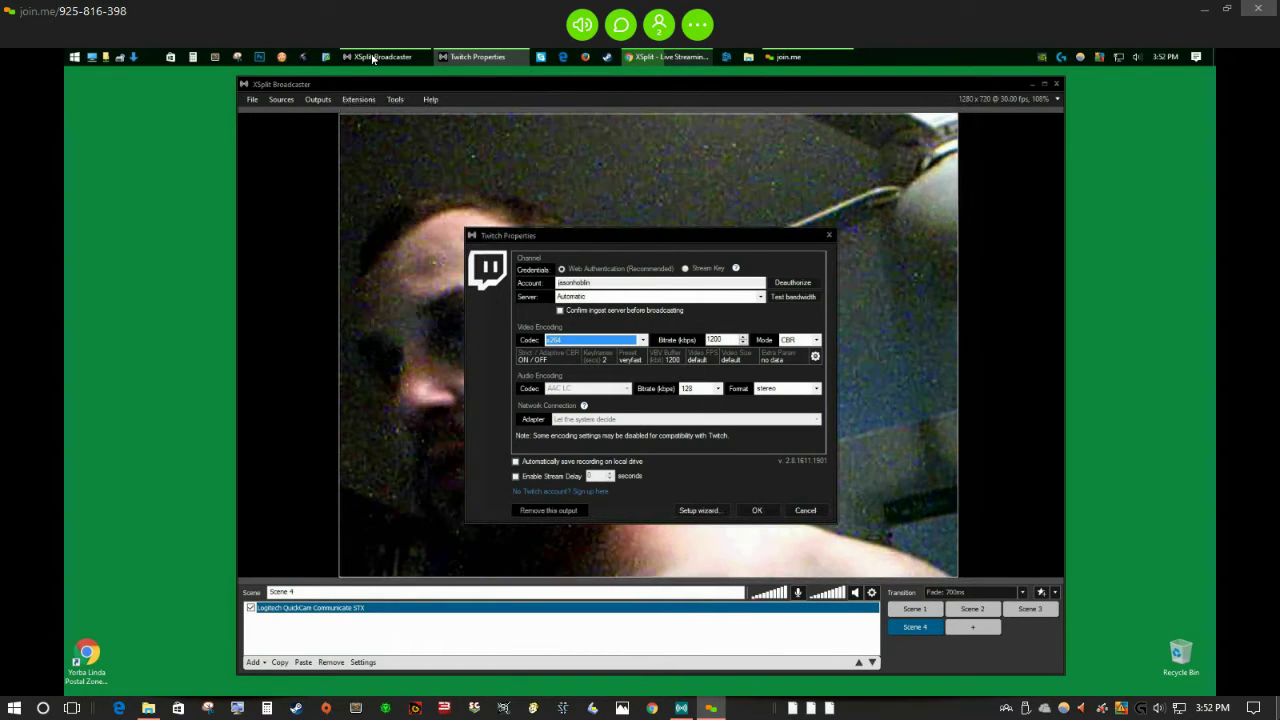
key(Tab)
key(Tab)
key(Tab)
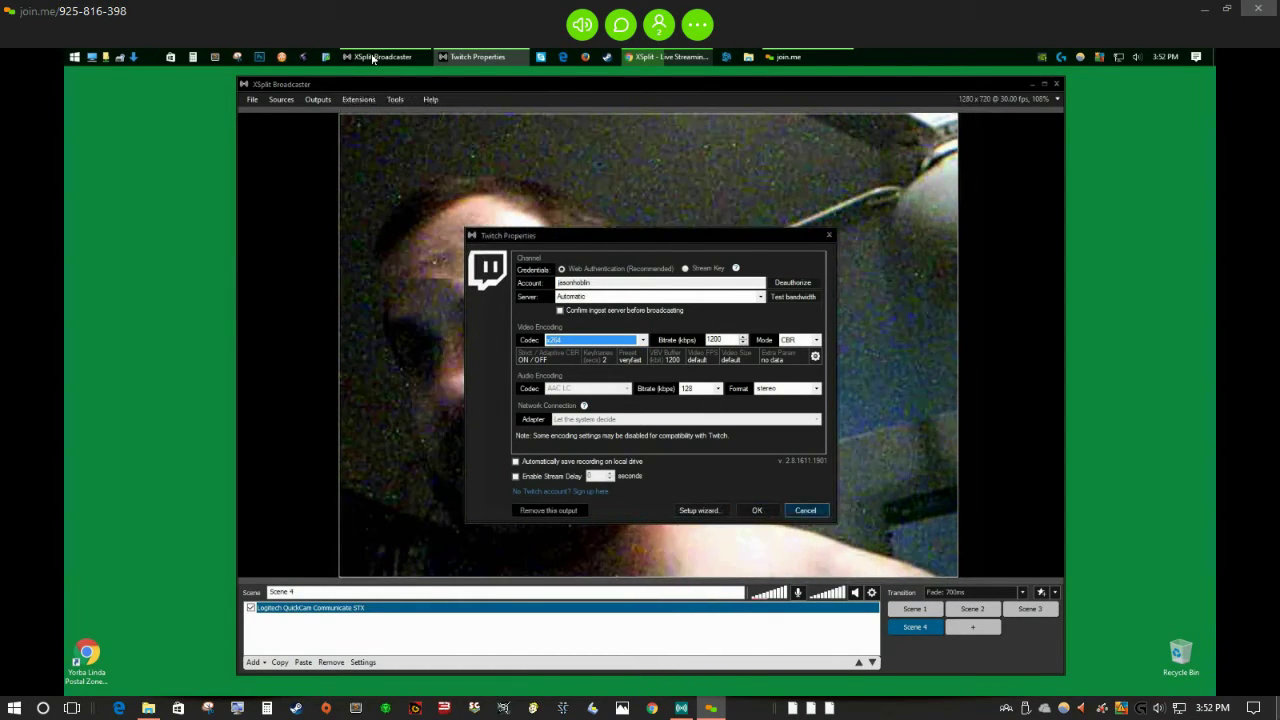
click(371, 56)
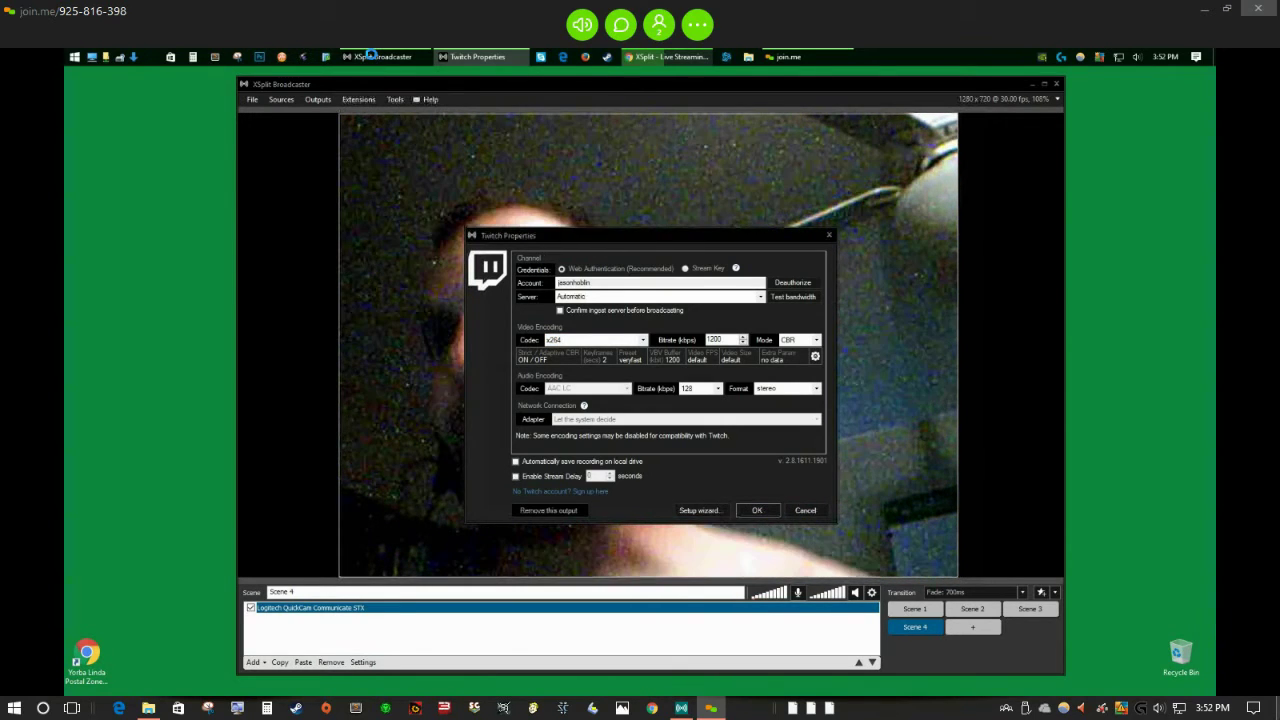
Step: Start a new Facebook Live output from the Outputs menu's new-output list
key(alt+o)
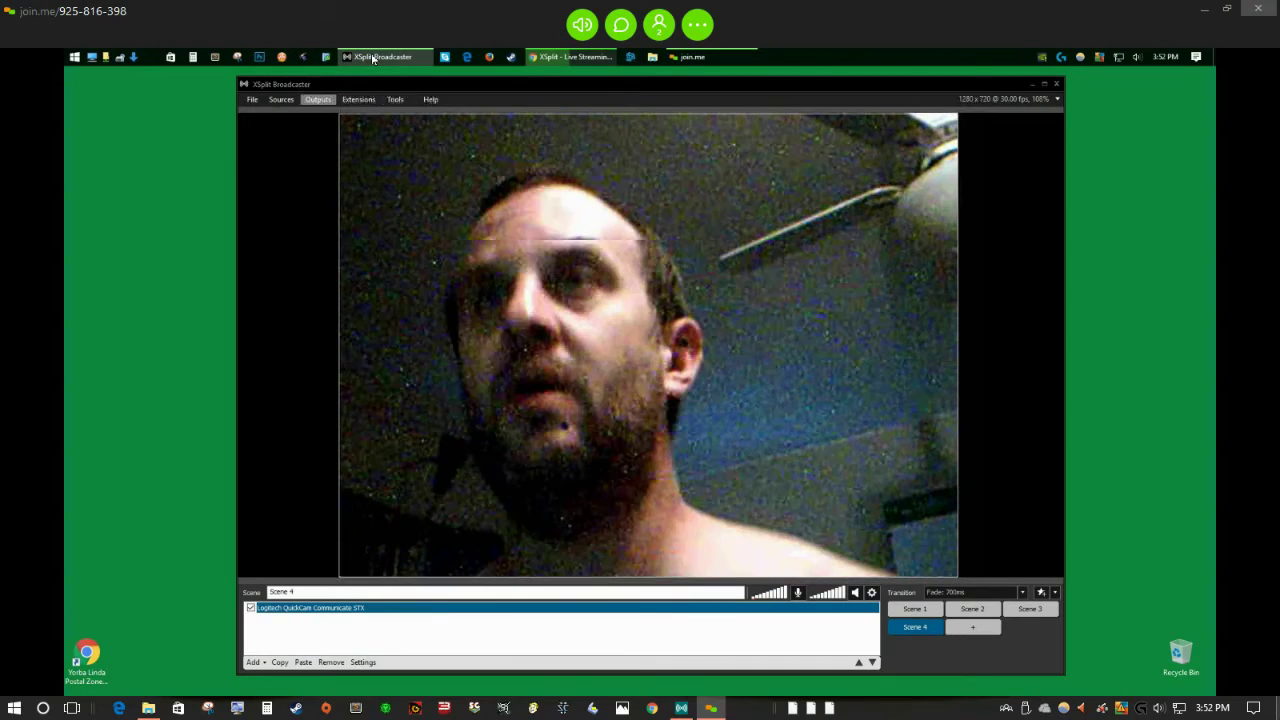
key(Down)
key(Down)
key(Down)
key(Down)
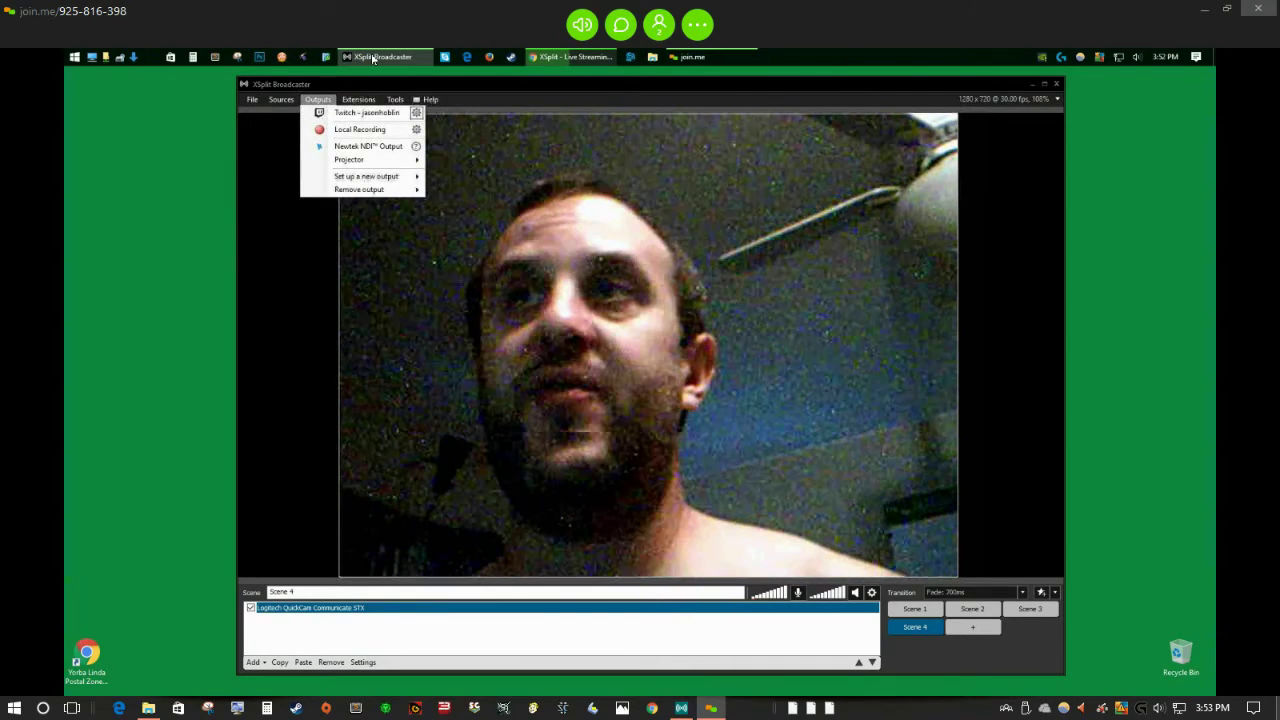
key(Right)
key(Down)
key(Down)
key(Down)
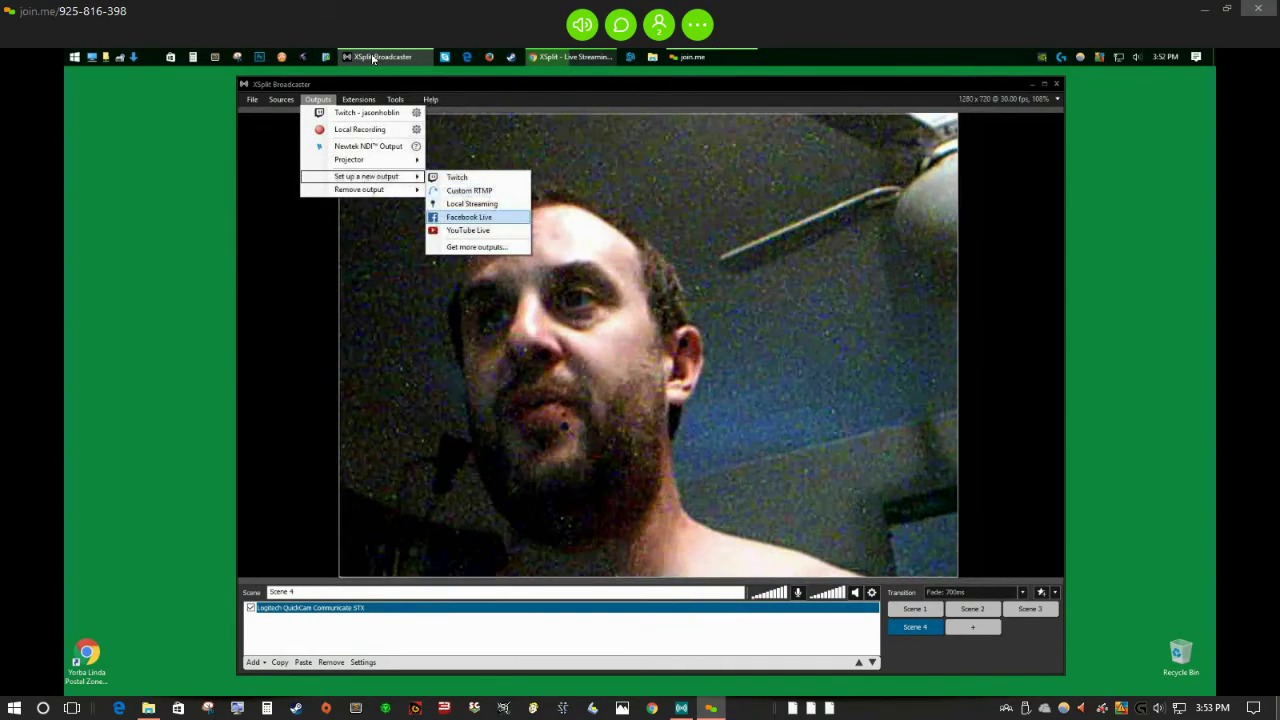
key(Down)
key(Down)
key(Down)
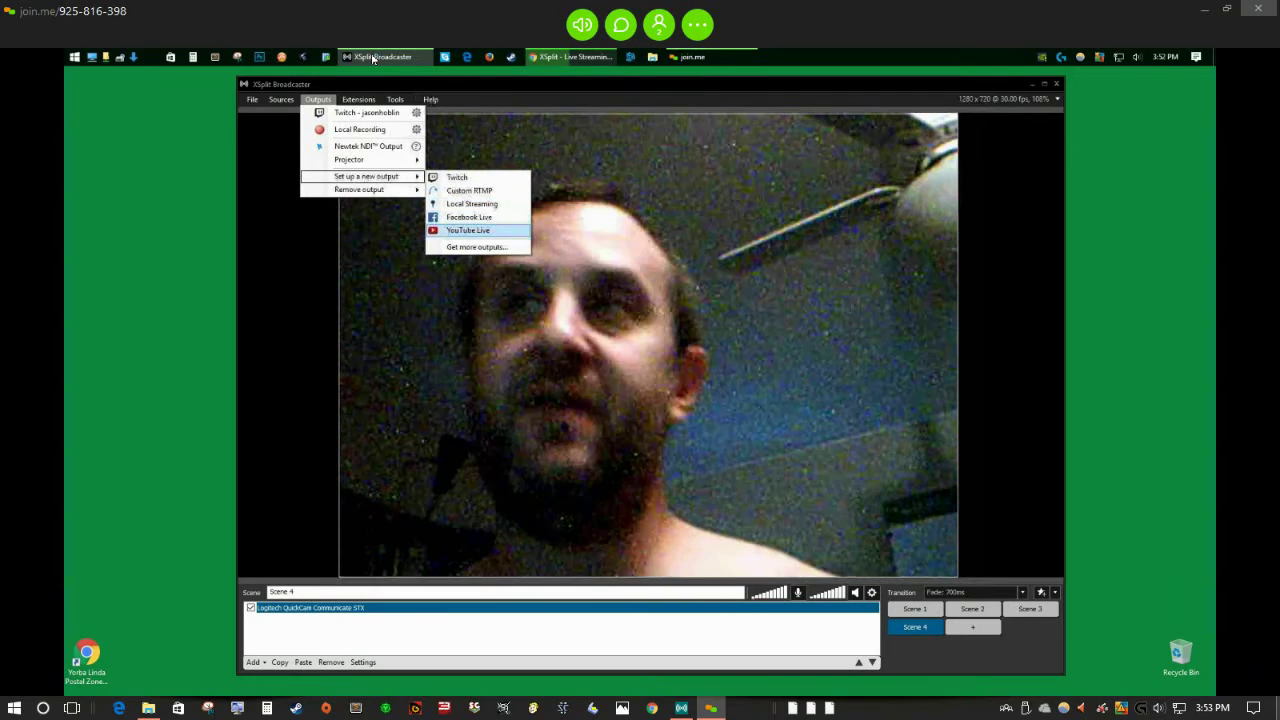
key(Up)
key(Up)
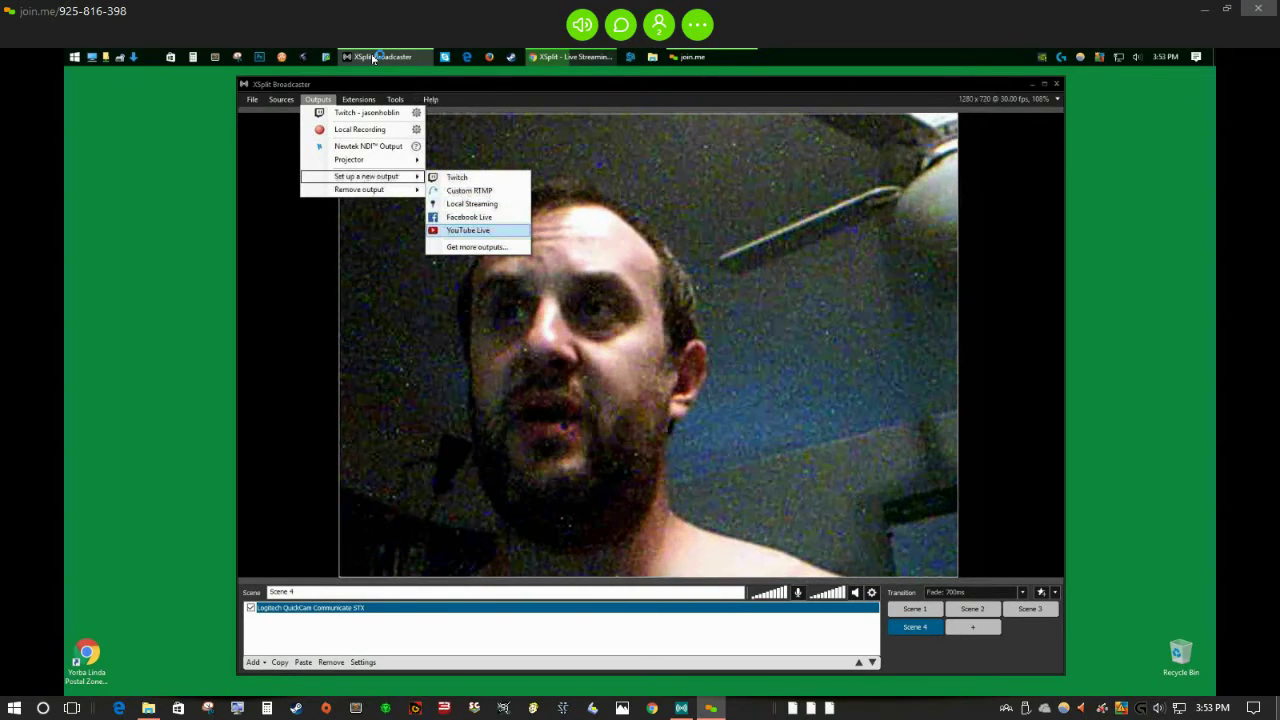
key(Return)
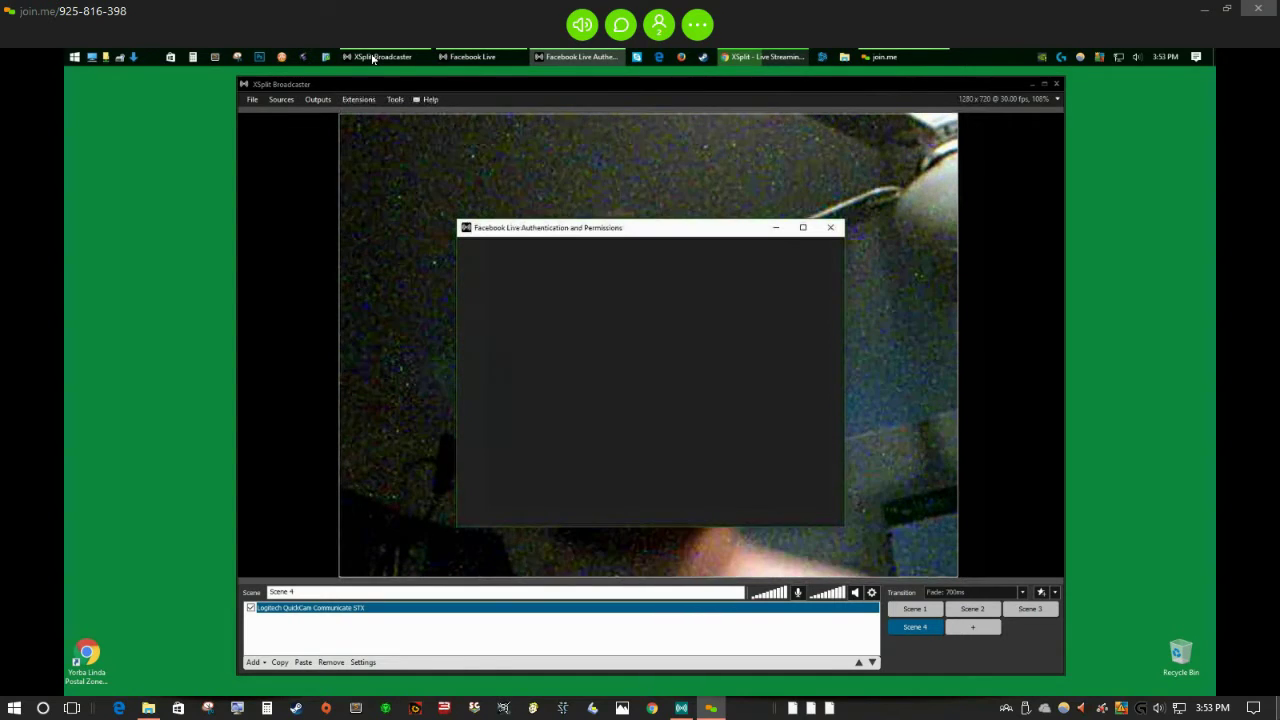
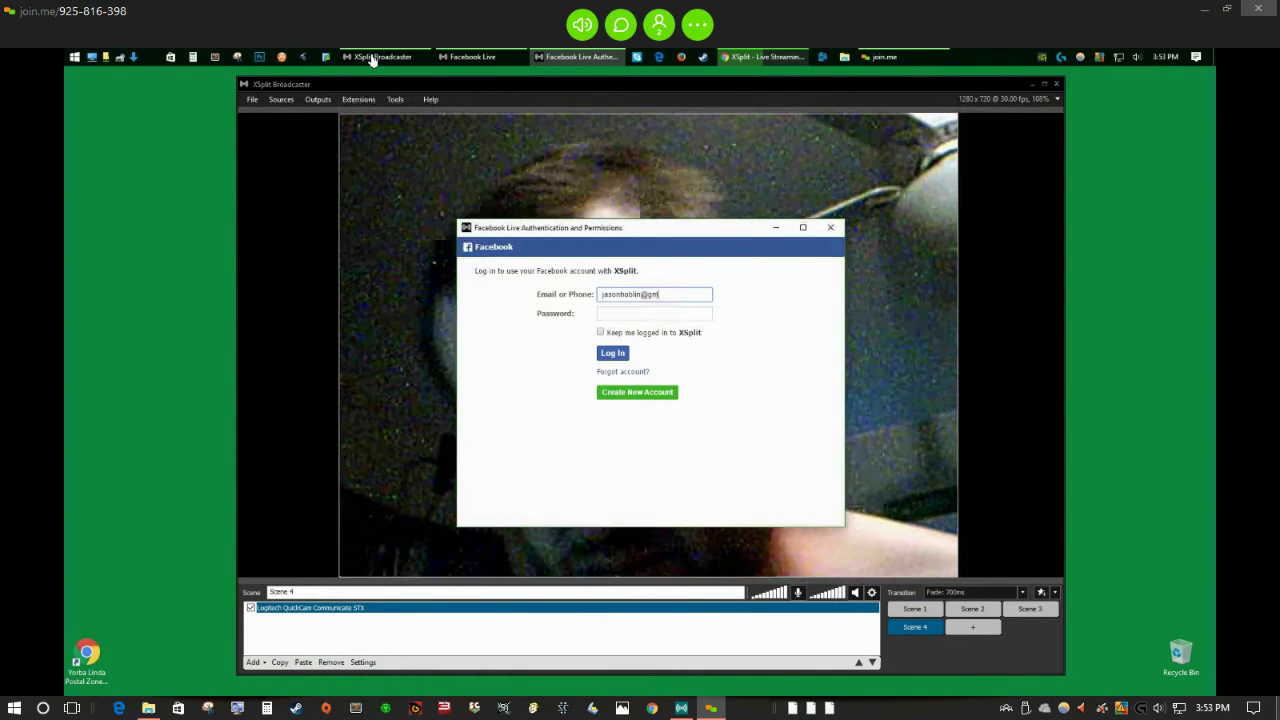
Step: Log in to Facebook with the account e-mail and password
key(Tab)
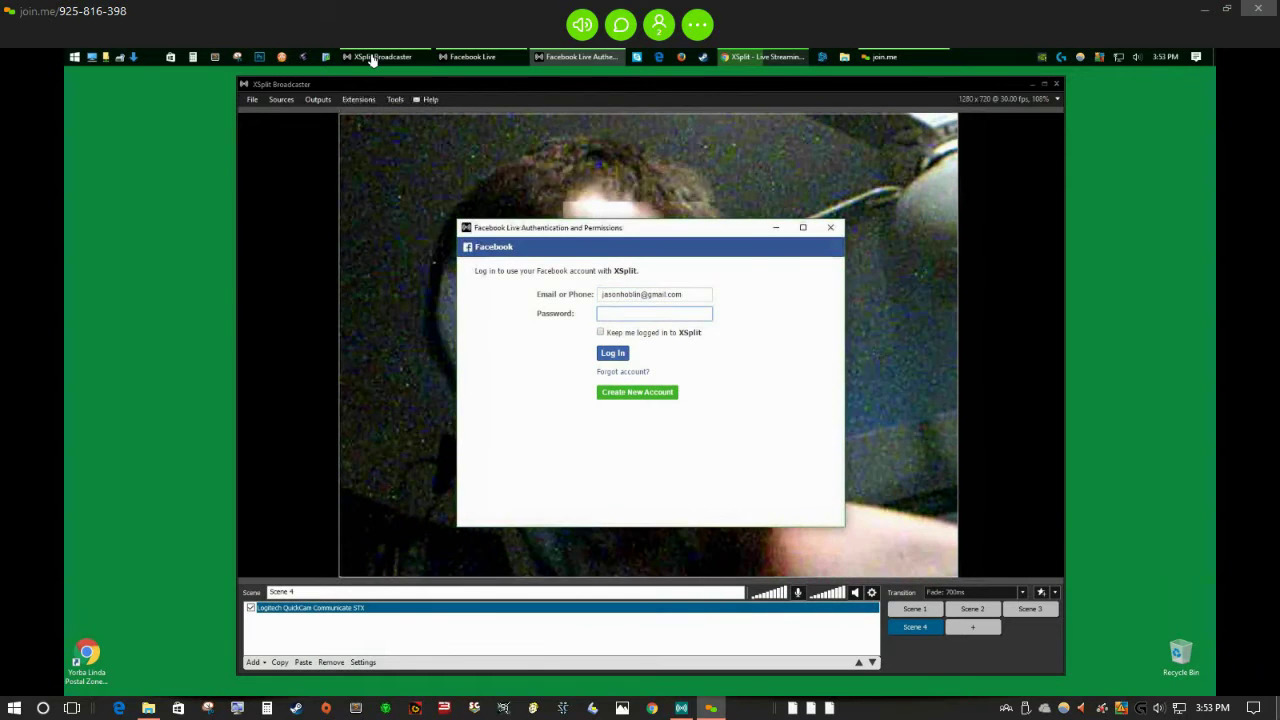
text(•••••)
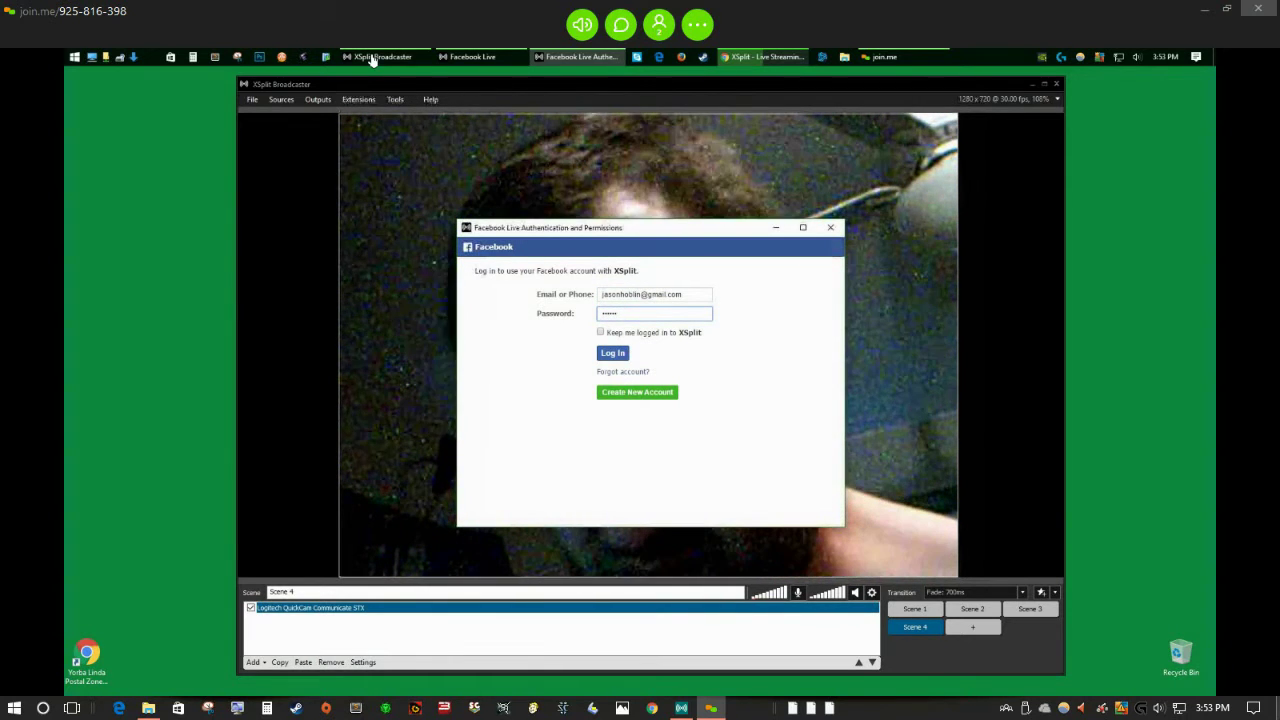
text(••••)
key(Return)
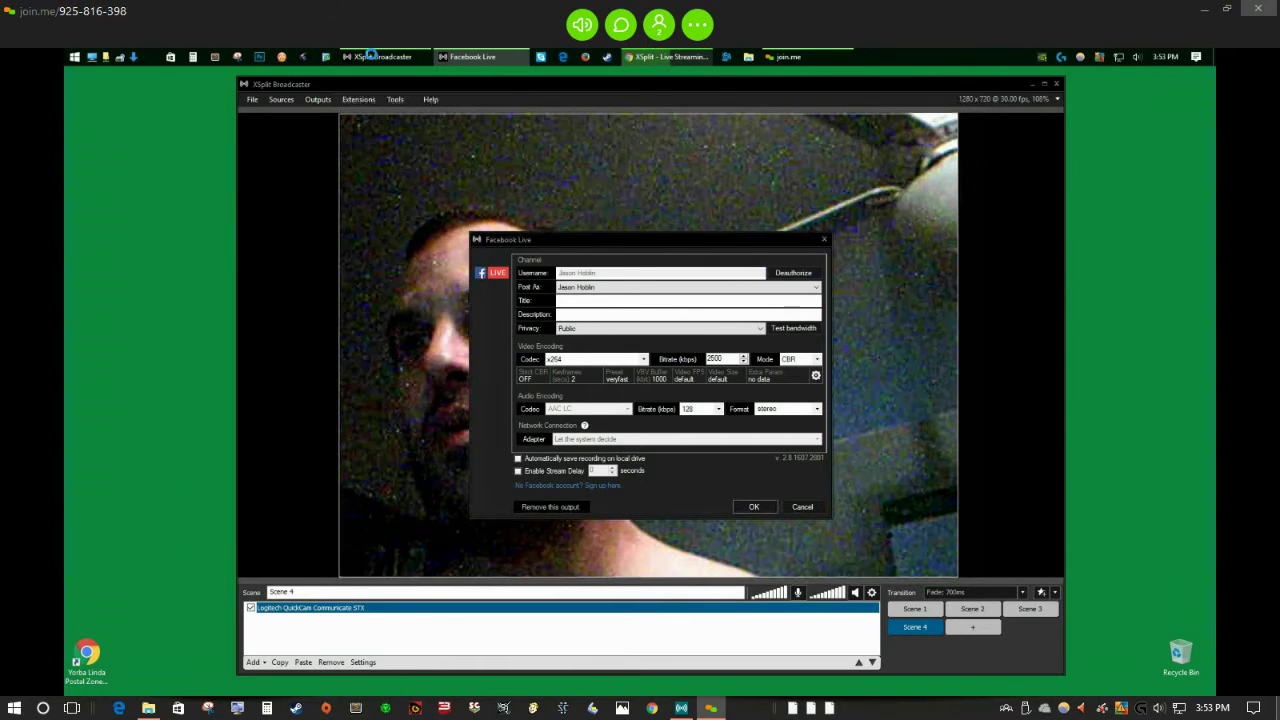
Step: Save the Facebook Live output and start adding a YouTube Live output
key(Return)
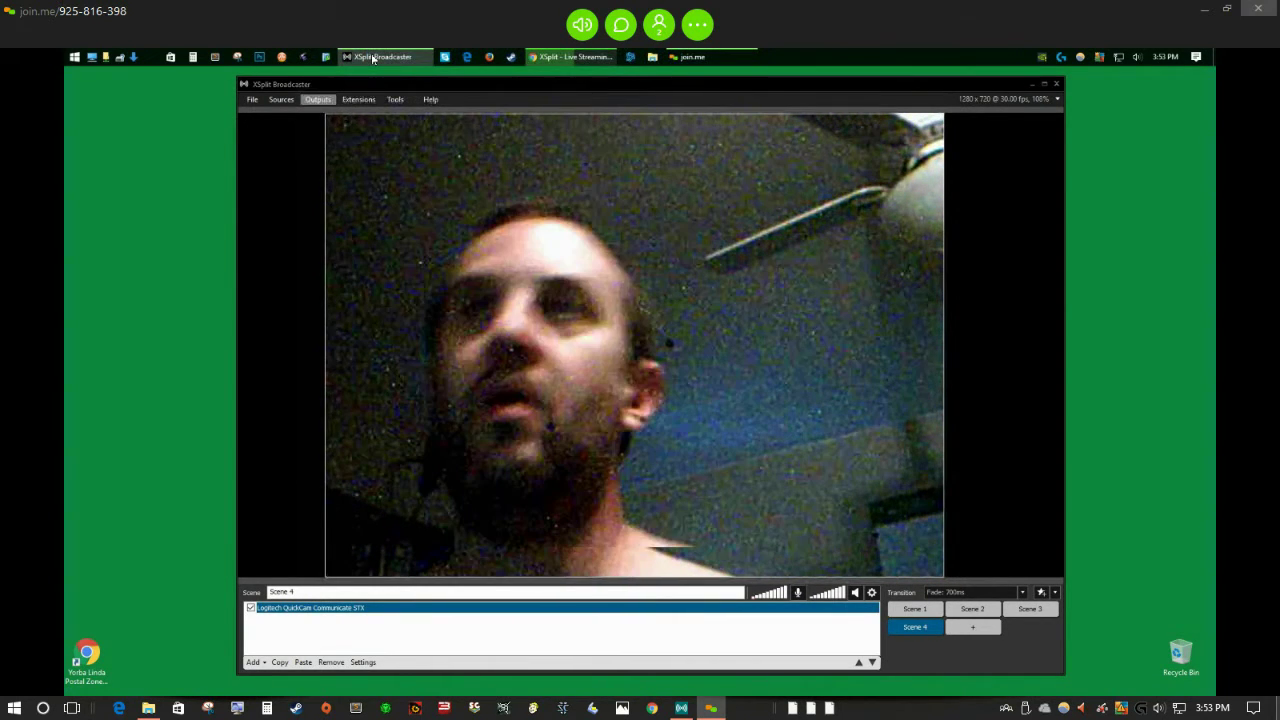
key(alt+o)
key(Down)
key(Down)
key(Down)
key(Down)
key(Down)
key(Down)
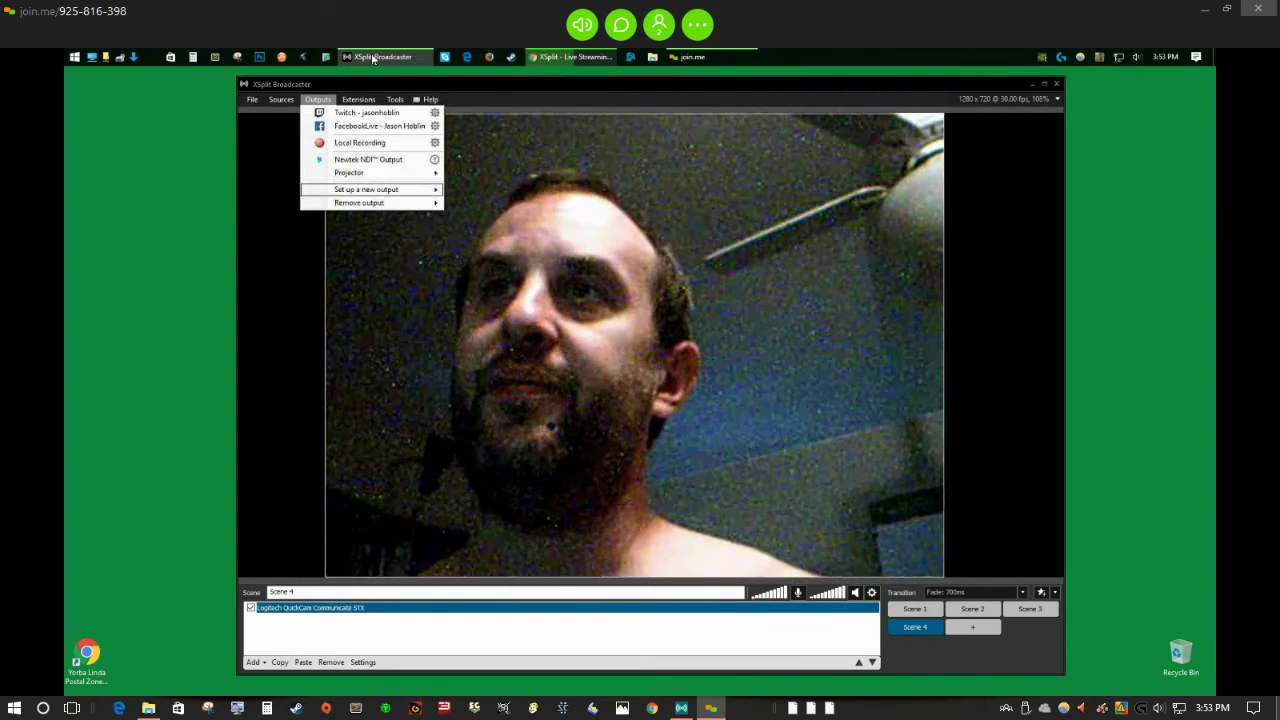
key(Right)
key(Return)
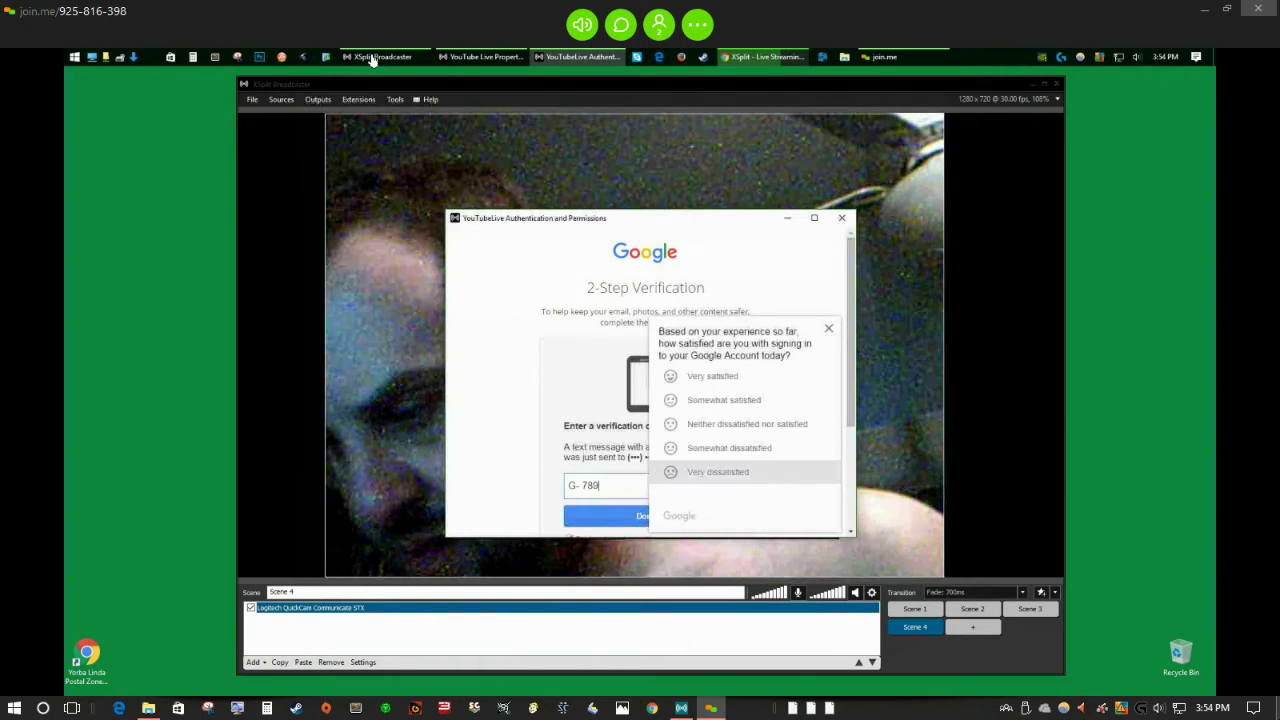
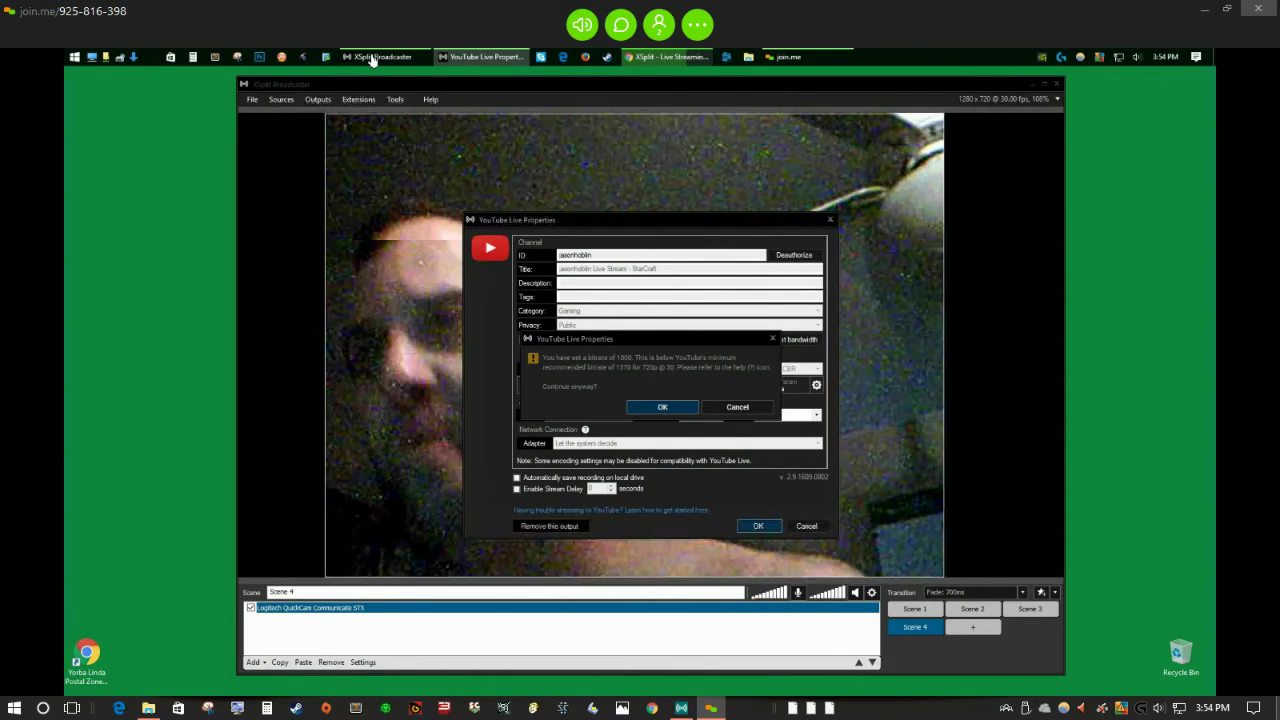
Step: Accept the 1000 kbps bitrate warning and verify Twitch, Facebook Live and YouTube Live are listed under Outputs
key(Return)
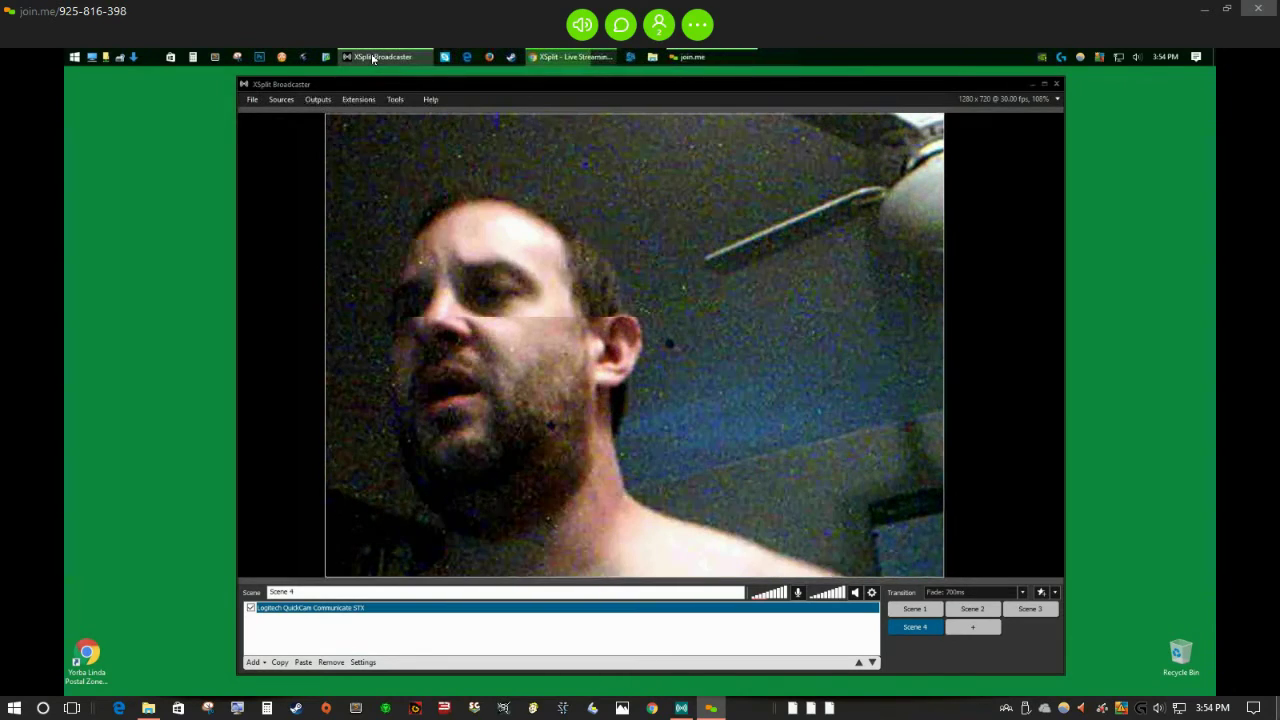
key(alt+o)
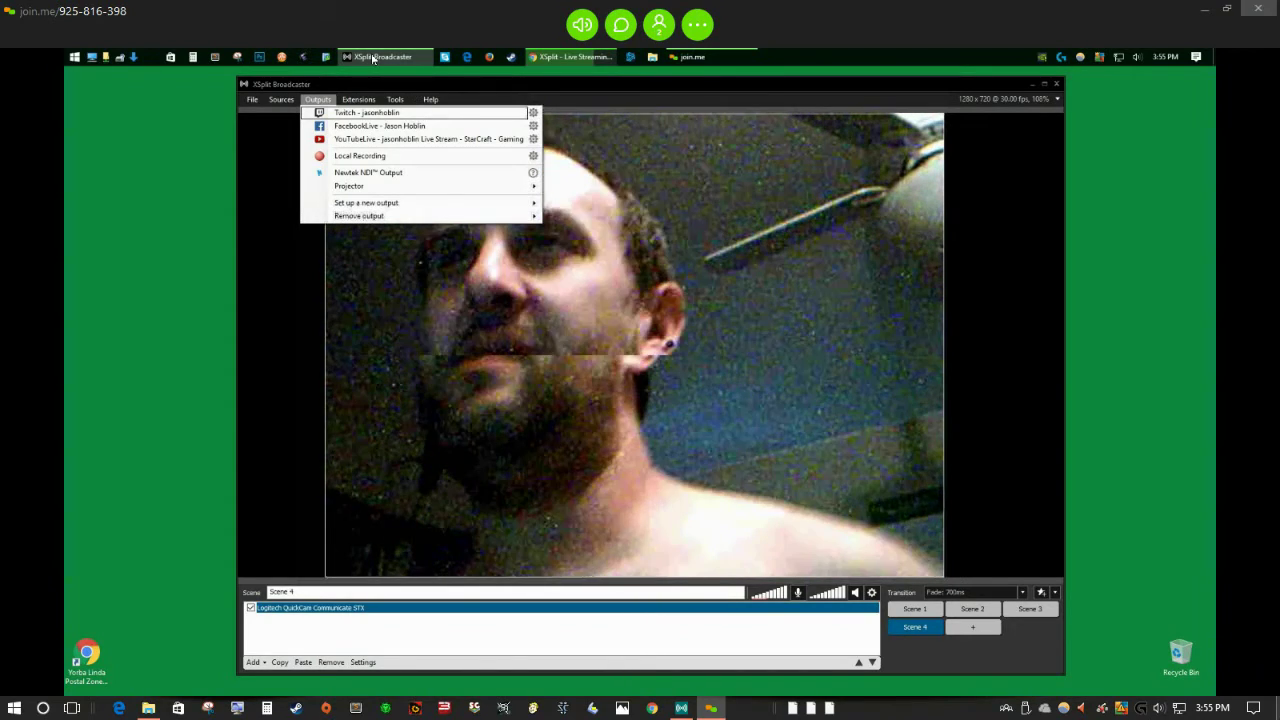
key(Escape)
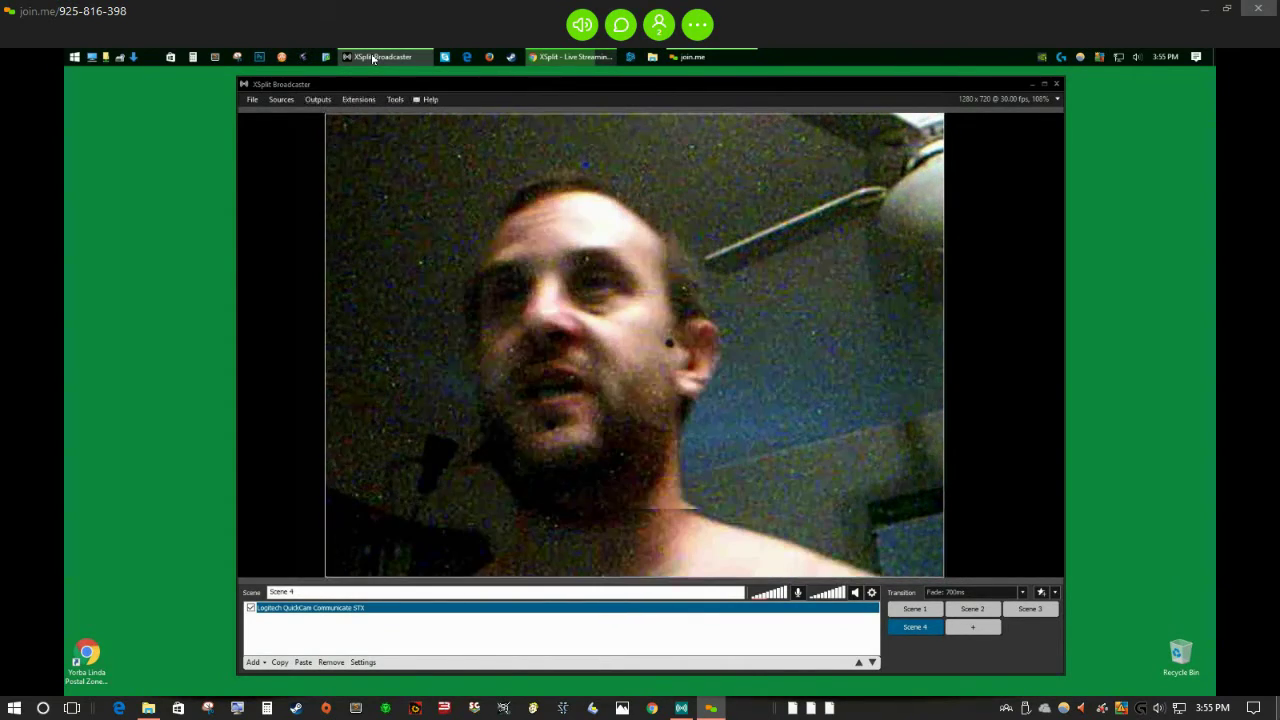
key(Down)
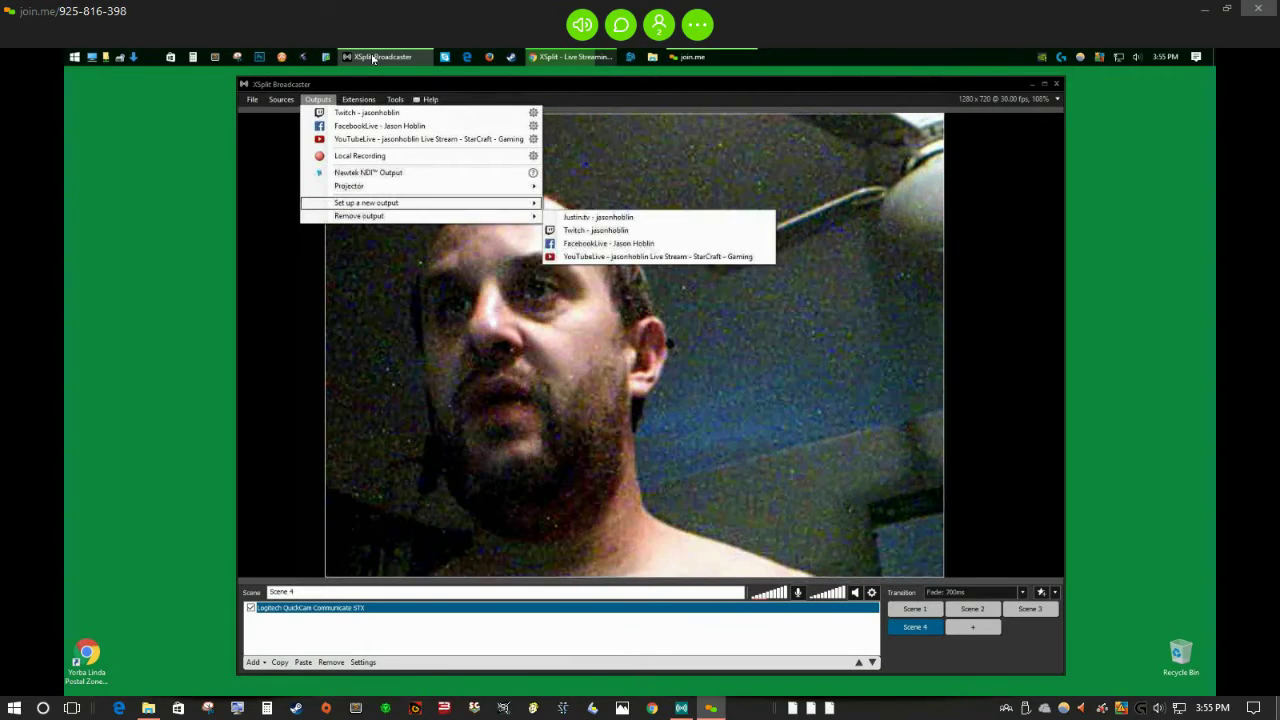
key(Right)
key(Up)
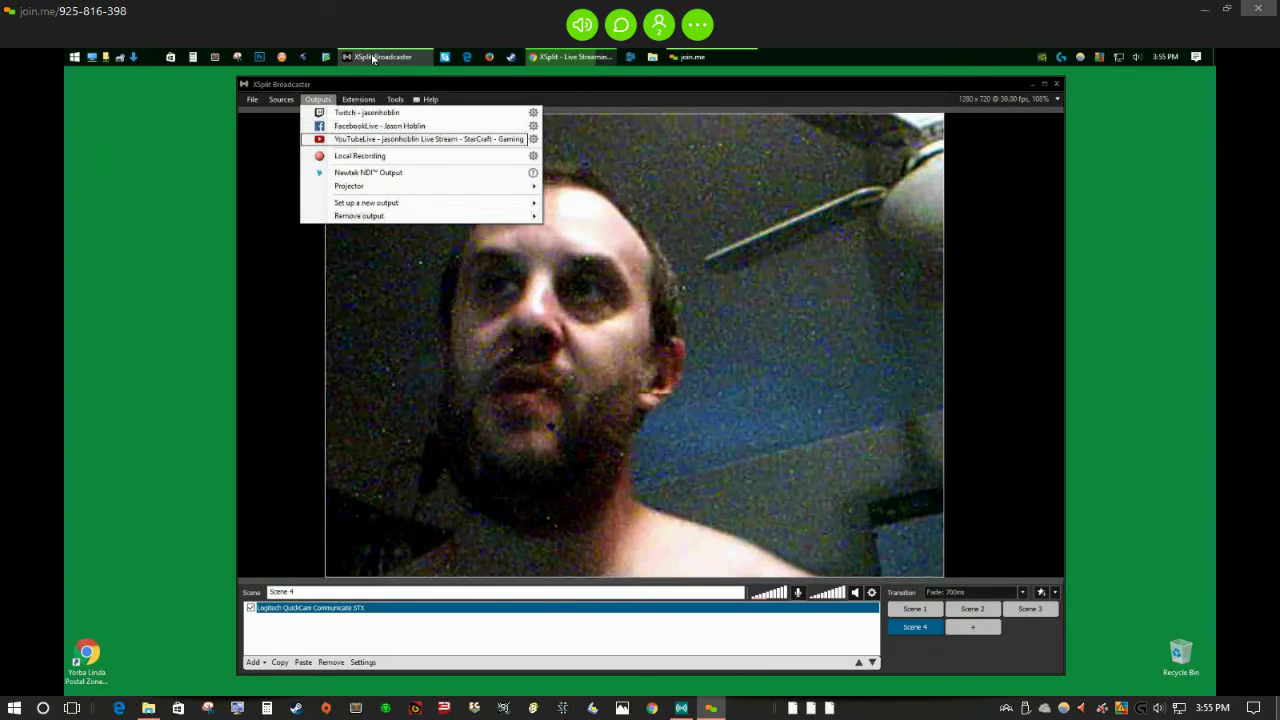
key(Escape)
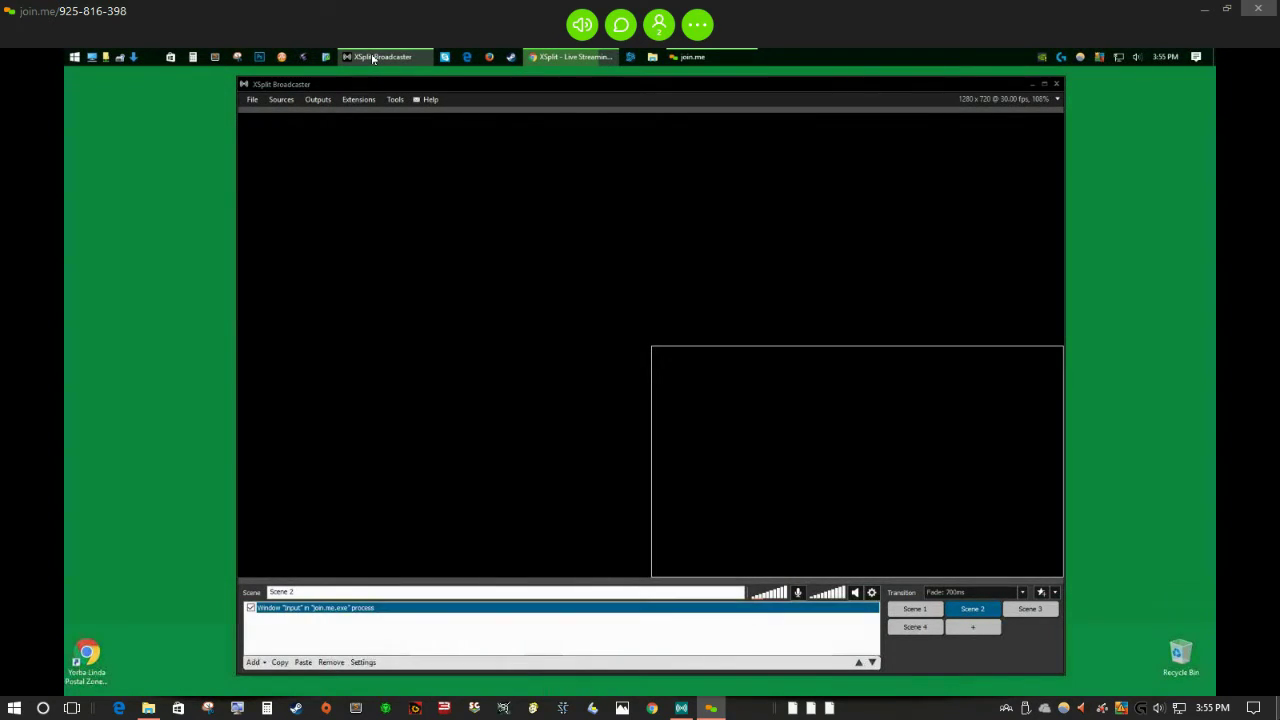
Step: Bring Chrome's XSplit Broadcaster page forward, widen it, and shift it left to uncover the scene panel
click(577, 56)
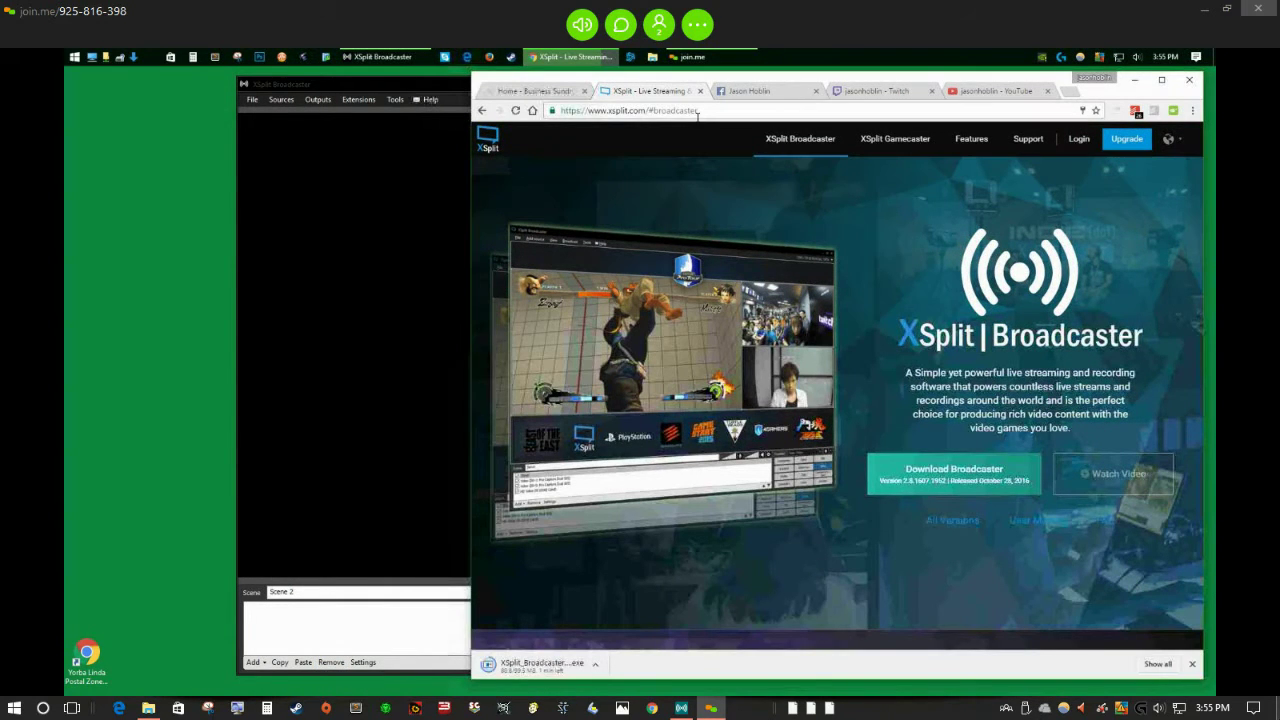
drag(477, 247, 402, 246)
drag(1028, 88, 694, 90)
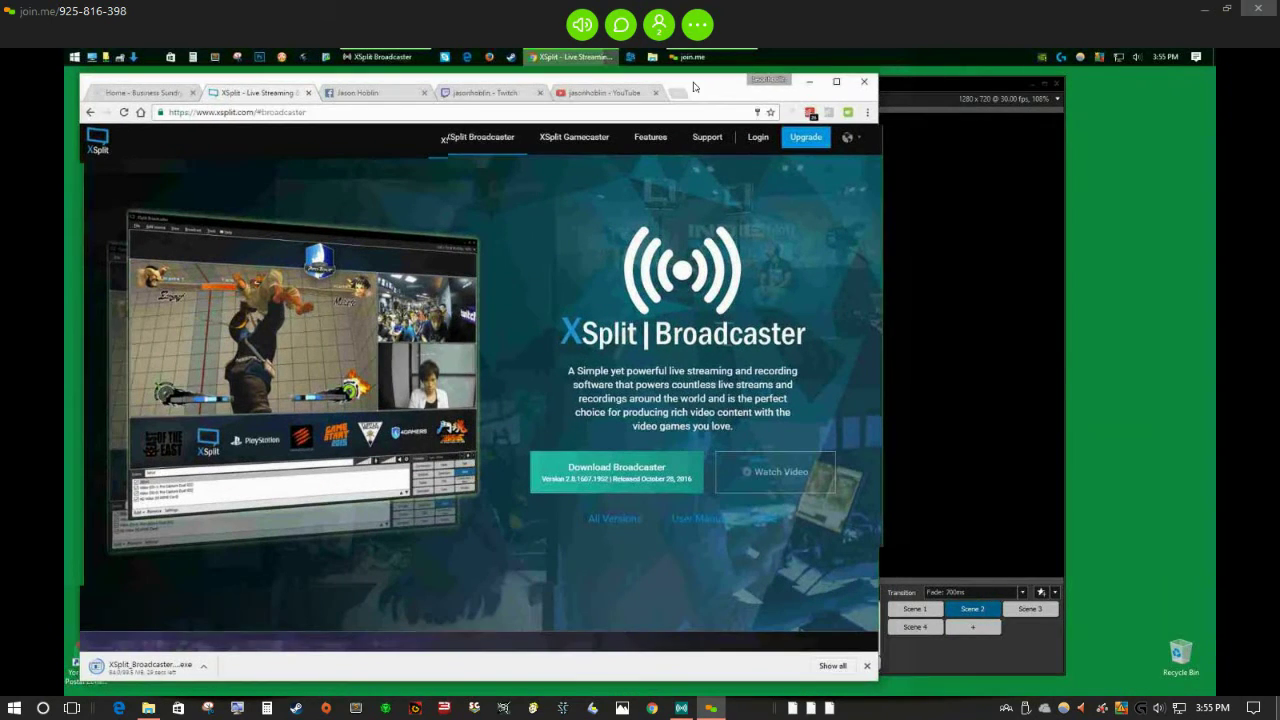
Step: Bring the XSplit Broadcaster window back in front of the browser
click(970, 301)
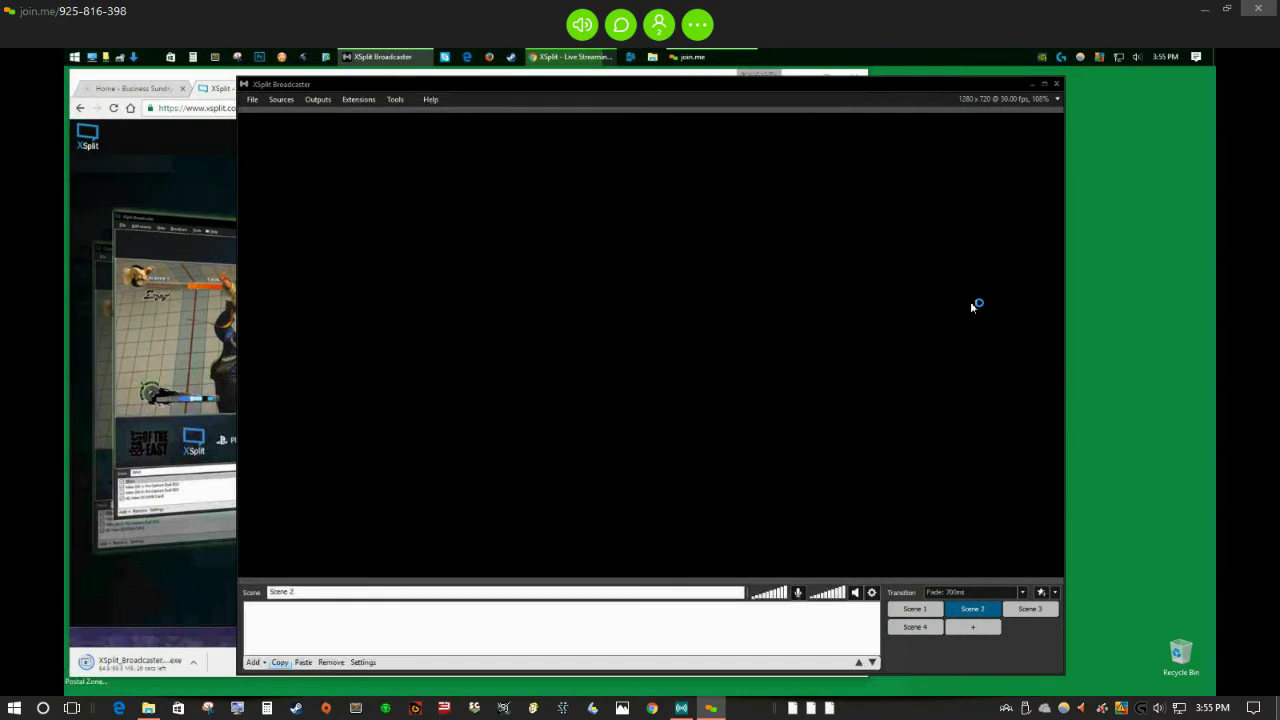
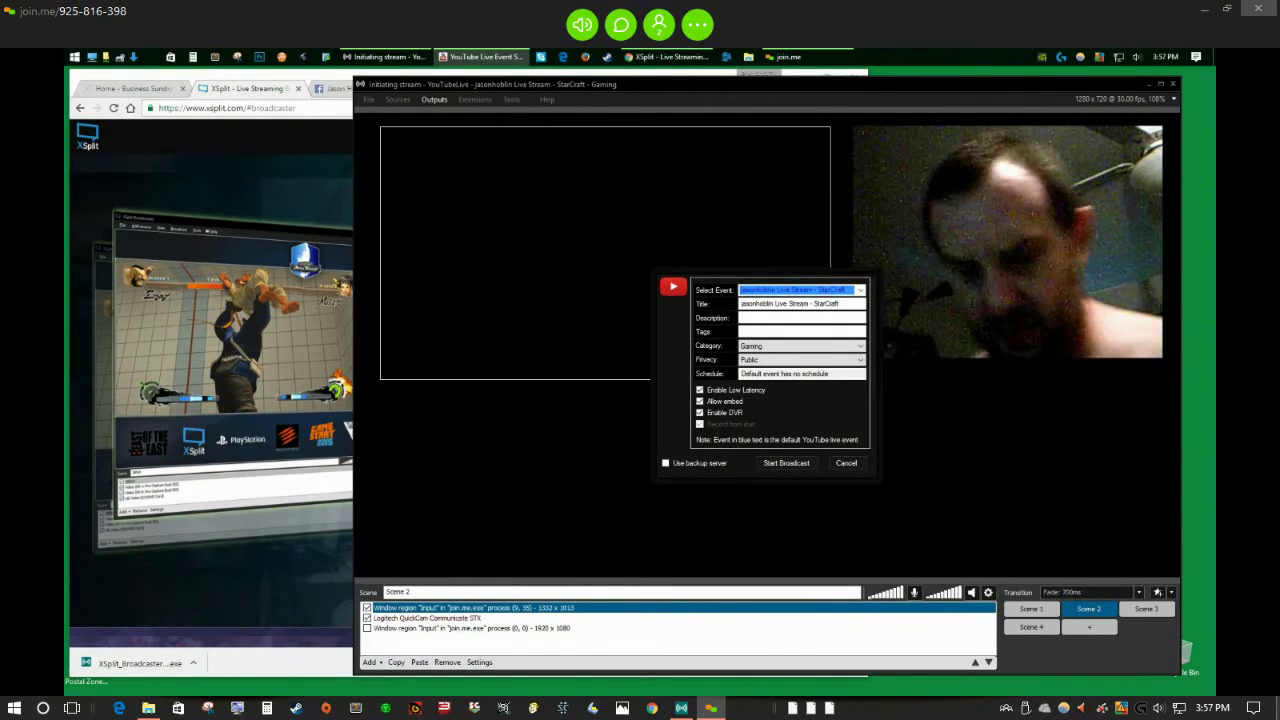
Step: Choose New Live Event and title it 'bsundry.xsplit 3stream'
key(Up)
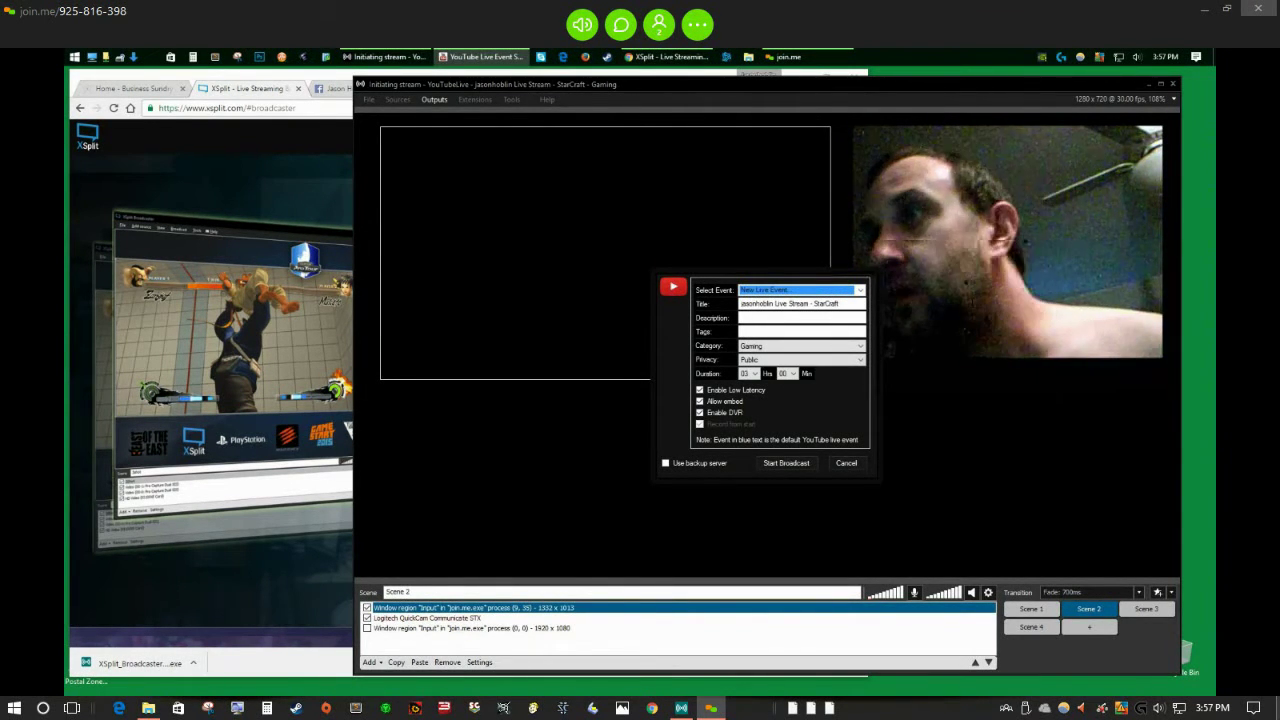
key(alt+Down)
key(Escape)
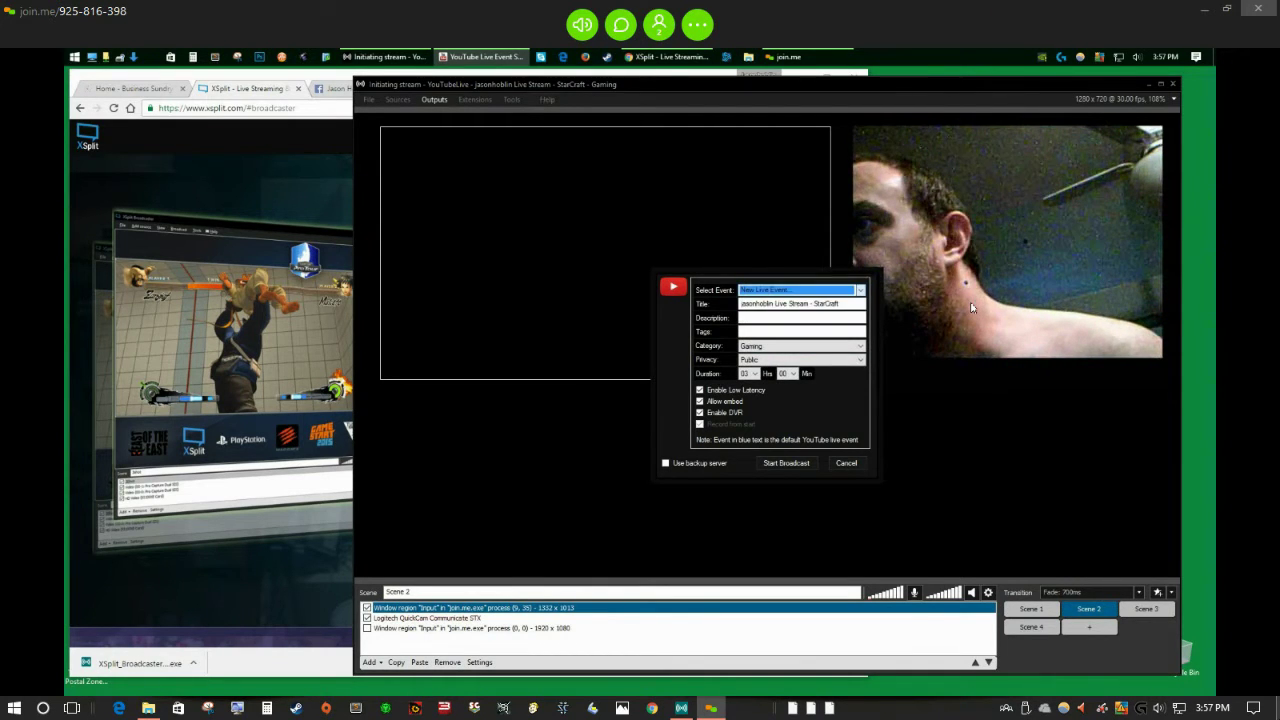
key(Tab)
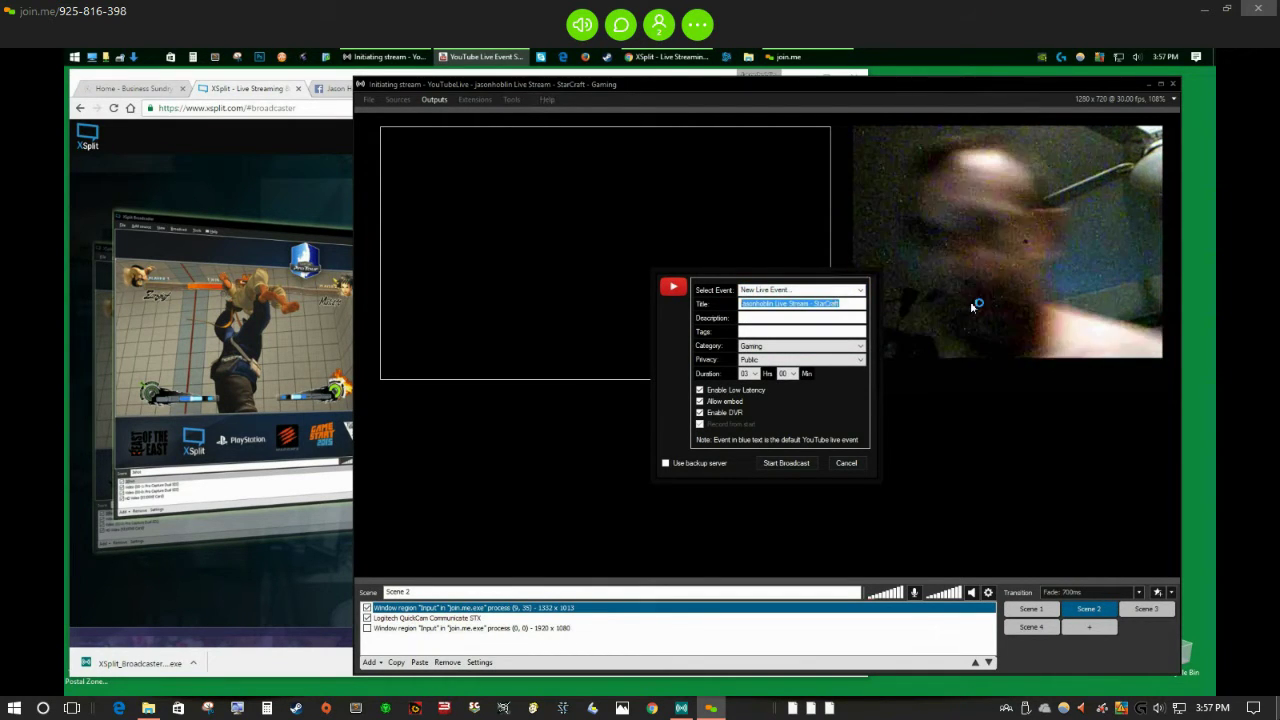
text(bsundry)
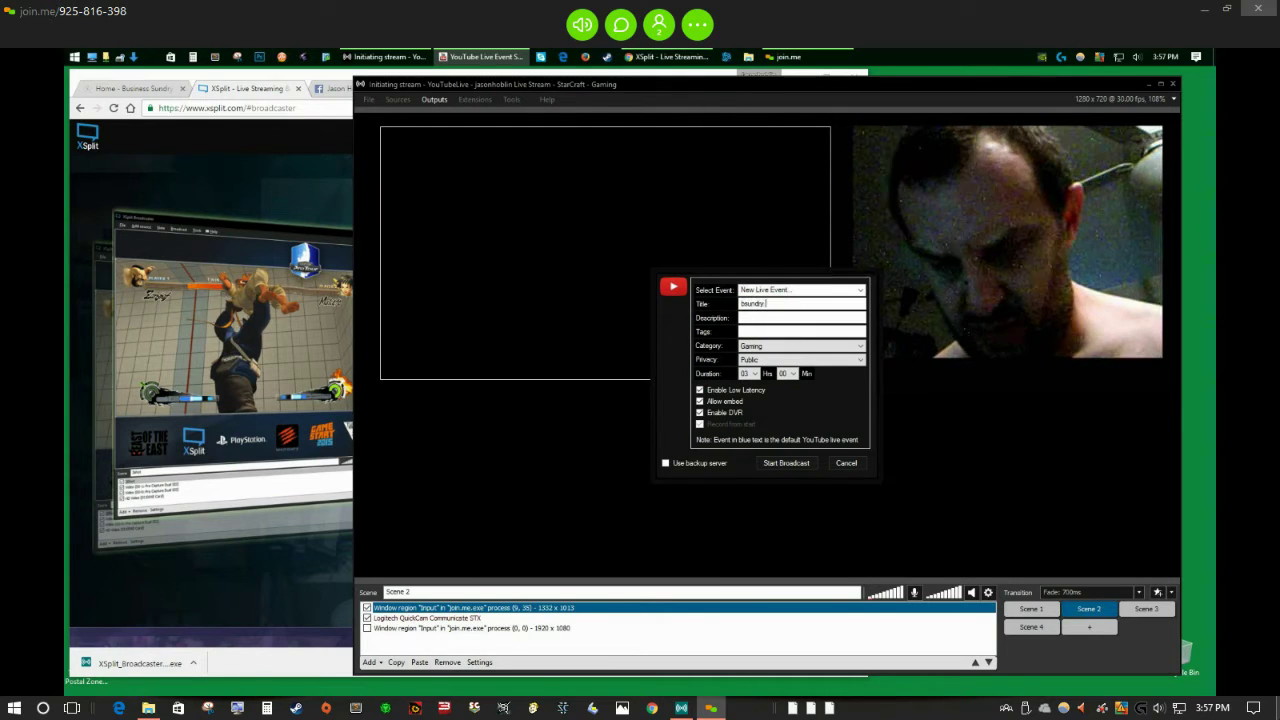
text(.xsplit )
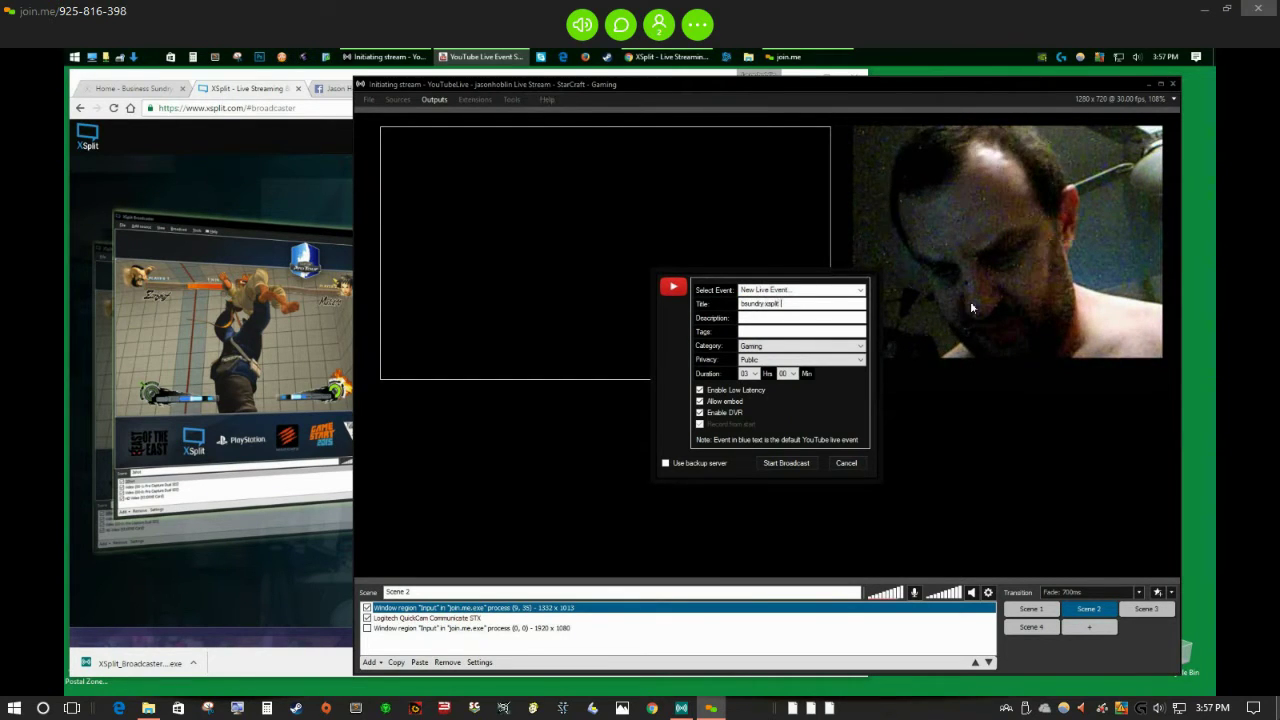
text(3stream)
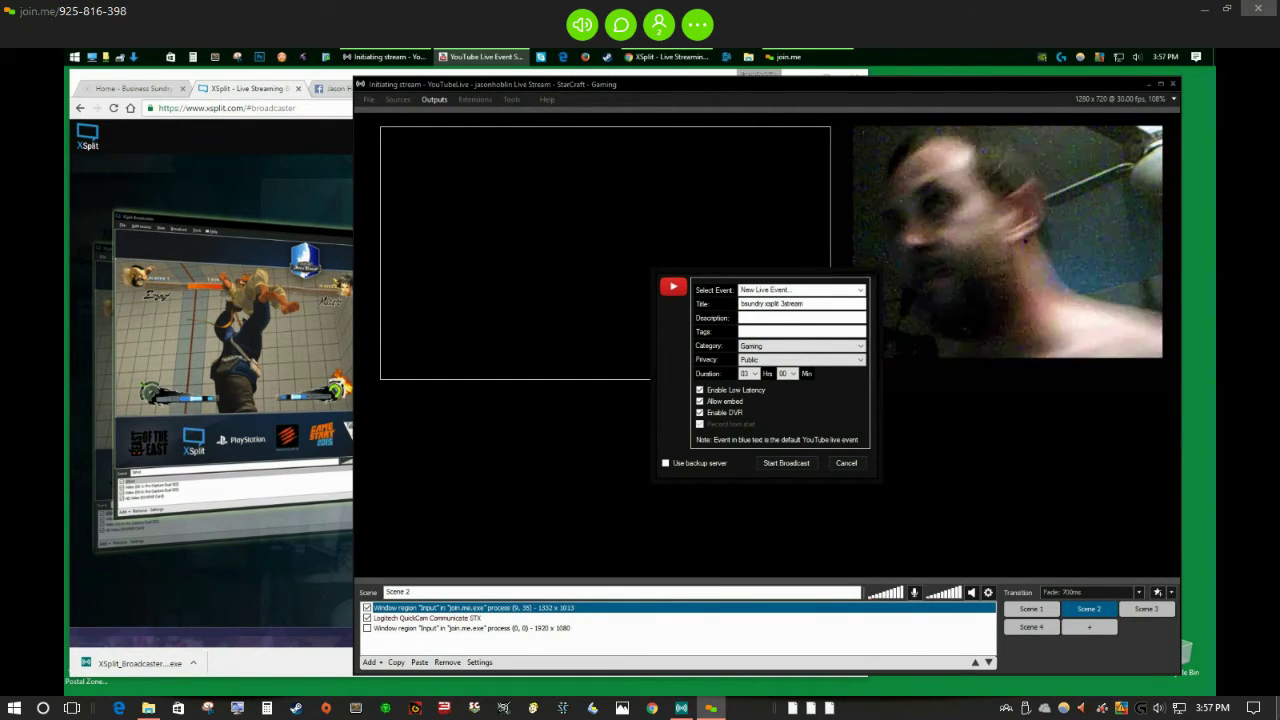
key(ctrl+a)
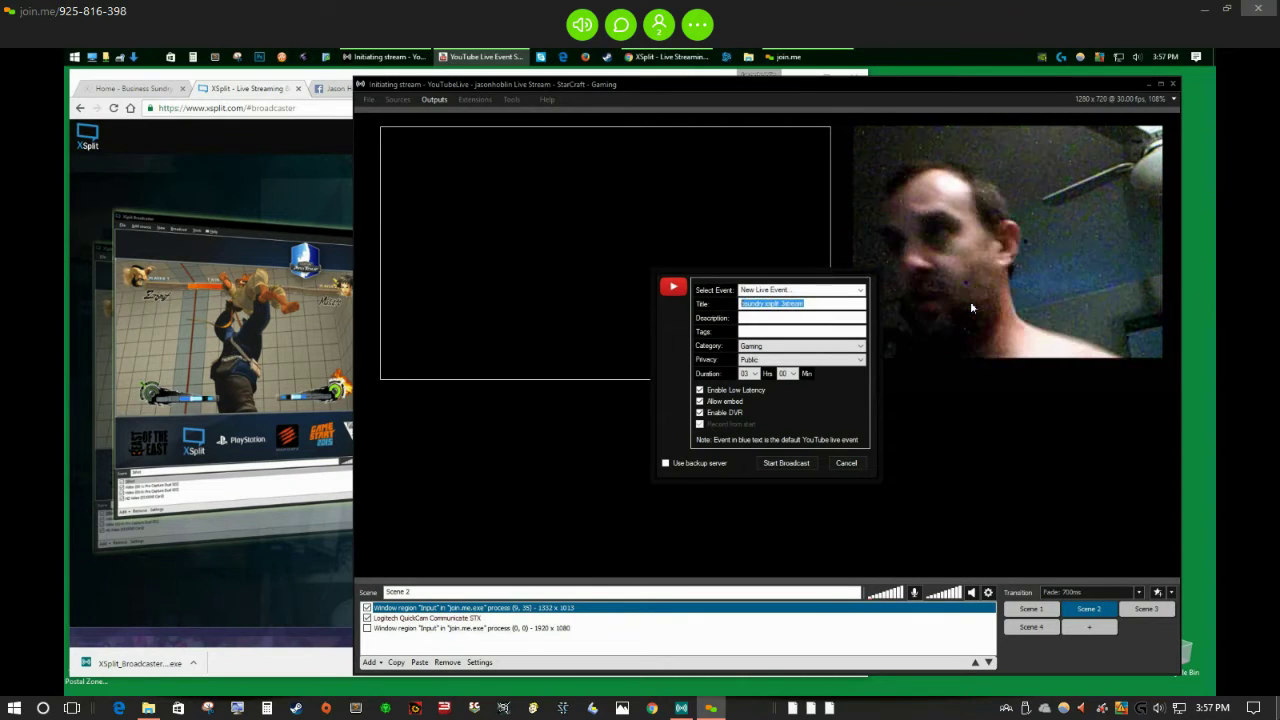
Step: Set the event category to Science & Technology and start the YouTube broadcast
key(Tab)
key(Tab)
key(Tab)
key(alt+Down)
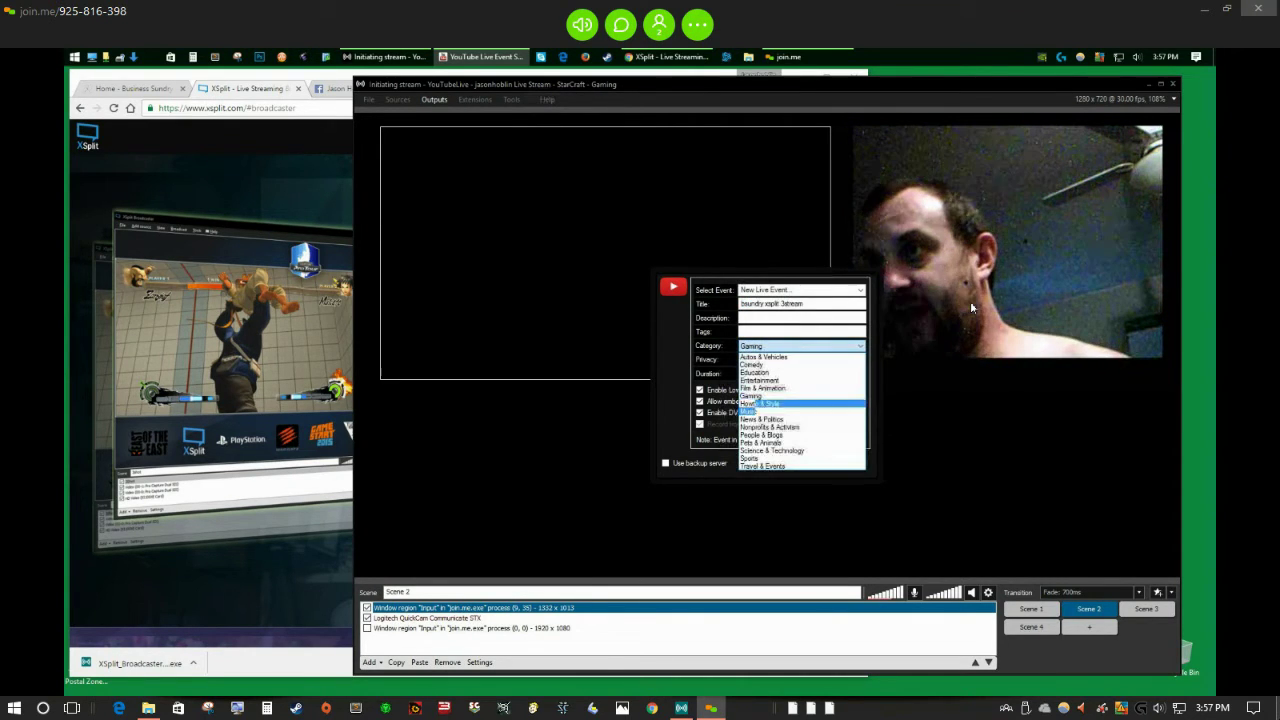
key(Return)
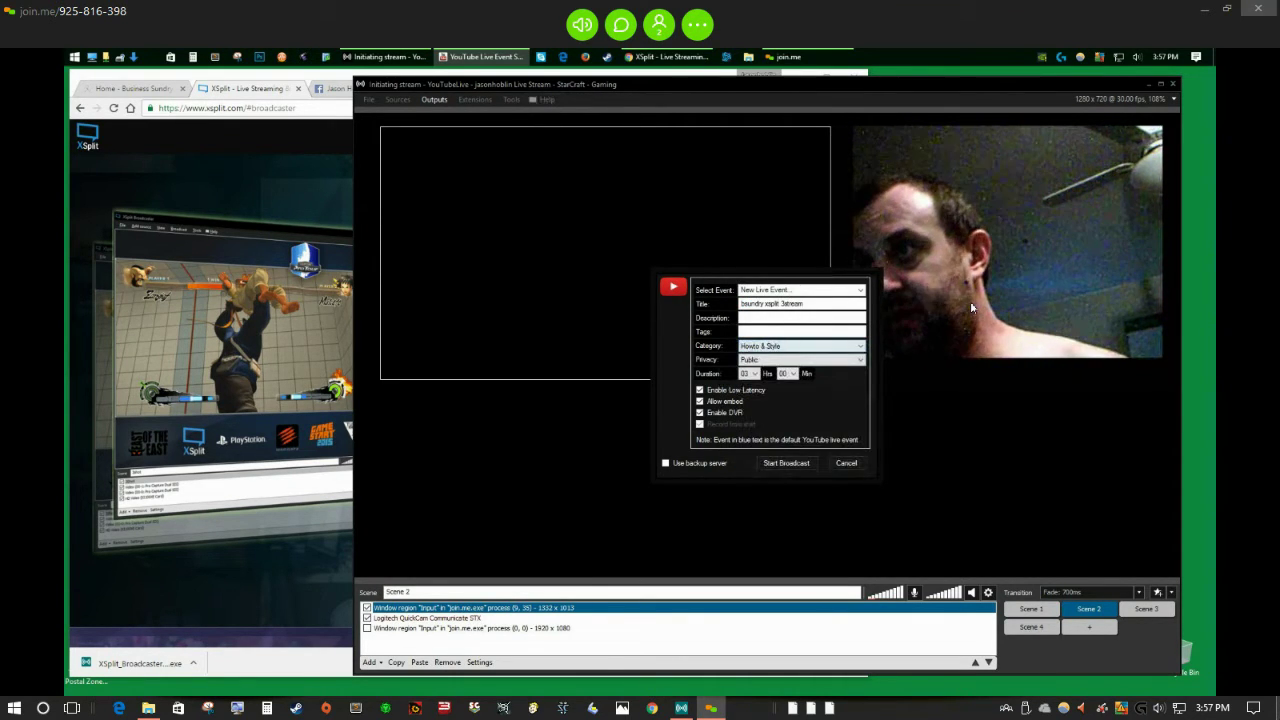
key(alt+Down)
key(Down)
key(Down)
key(Return)
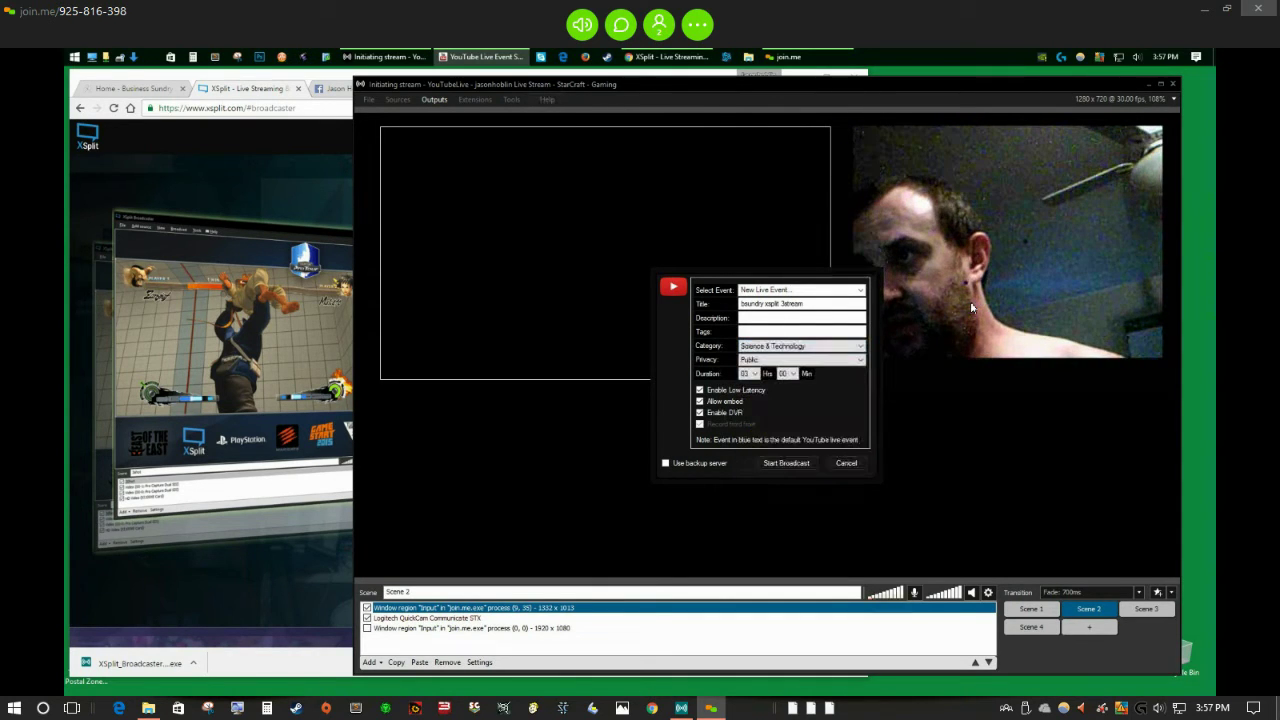
key(Return)
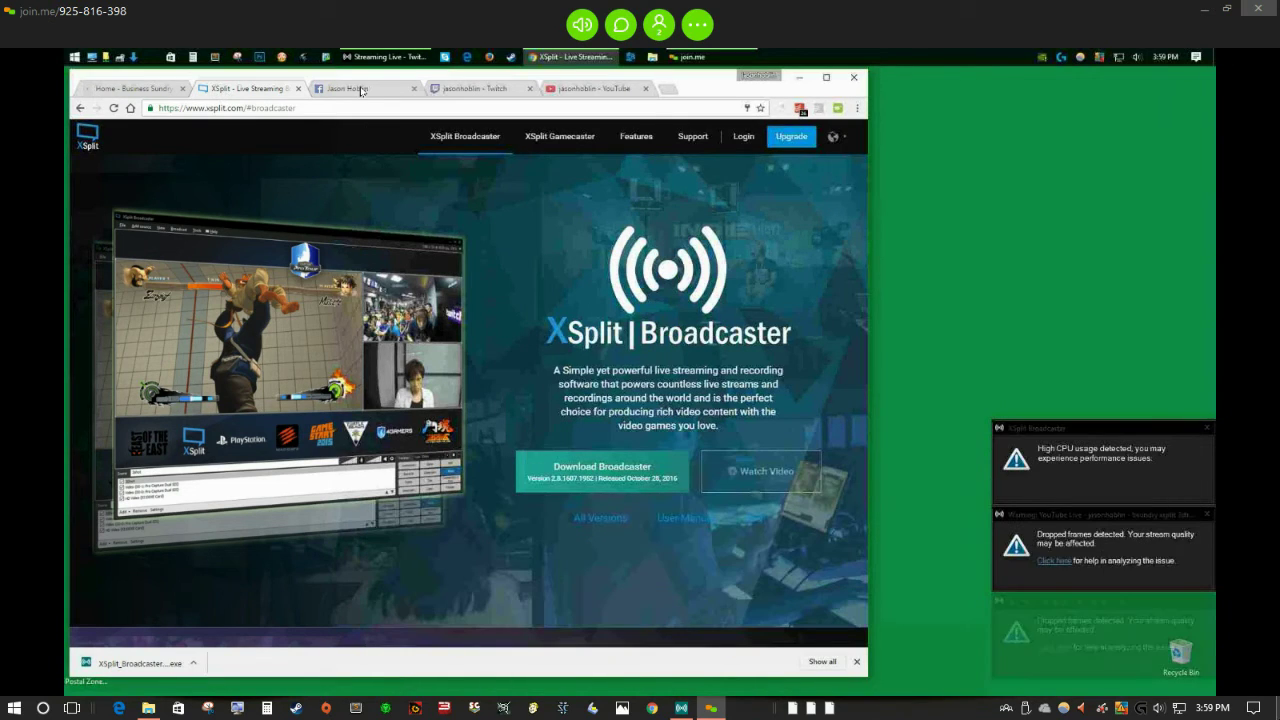
Step: Drag the YouTube tab to third position and show the channel page
drag(586, 91, 355, 97)
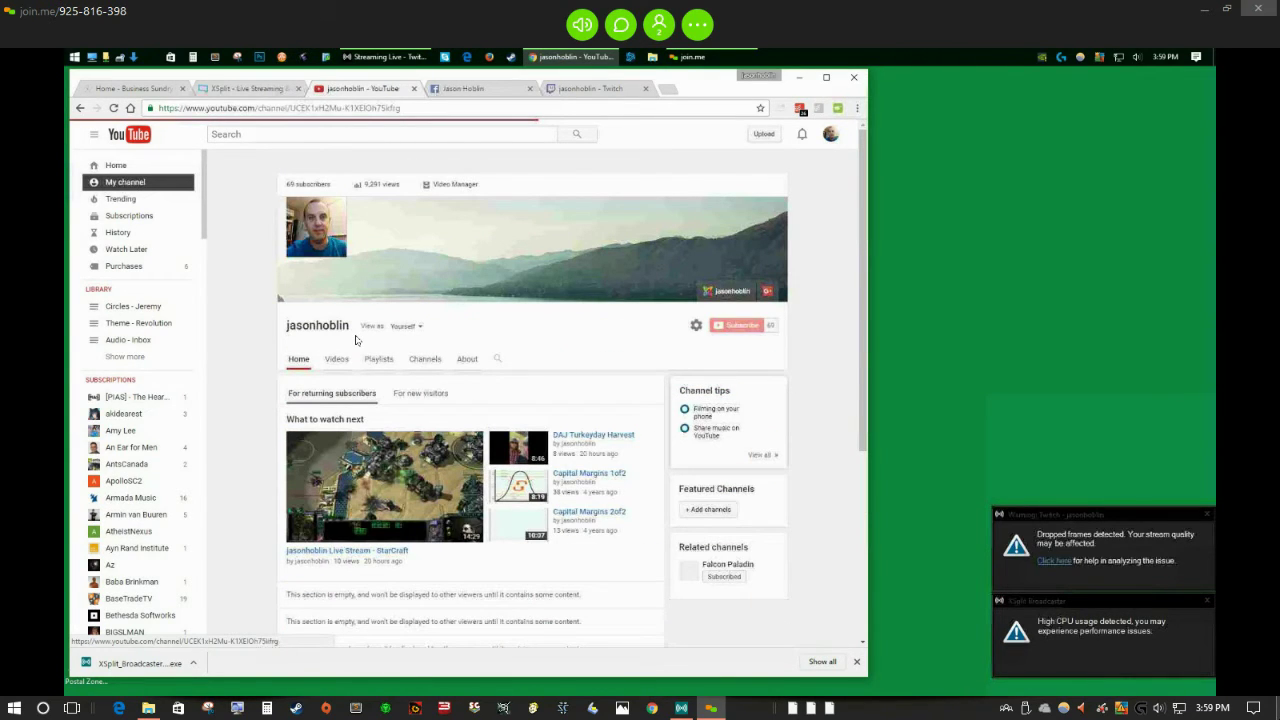
Step: Search YouTube for the channel name plus 'L' and open the LIVE NOW channel result
click(336, 335)
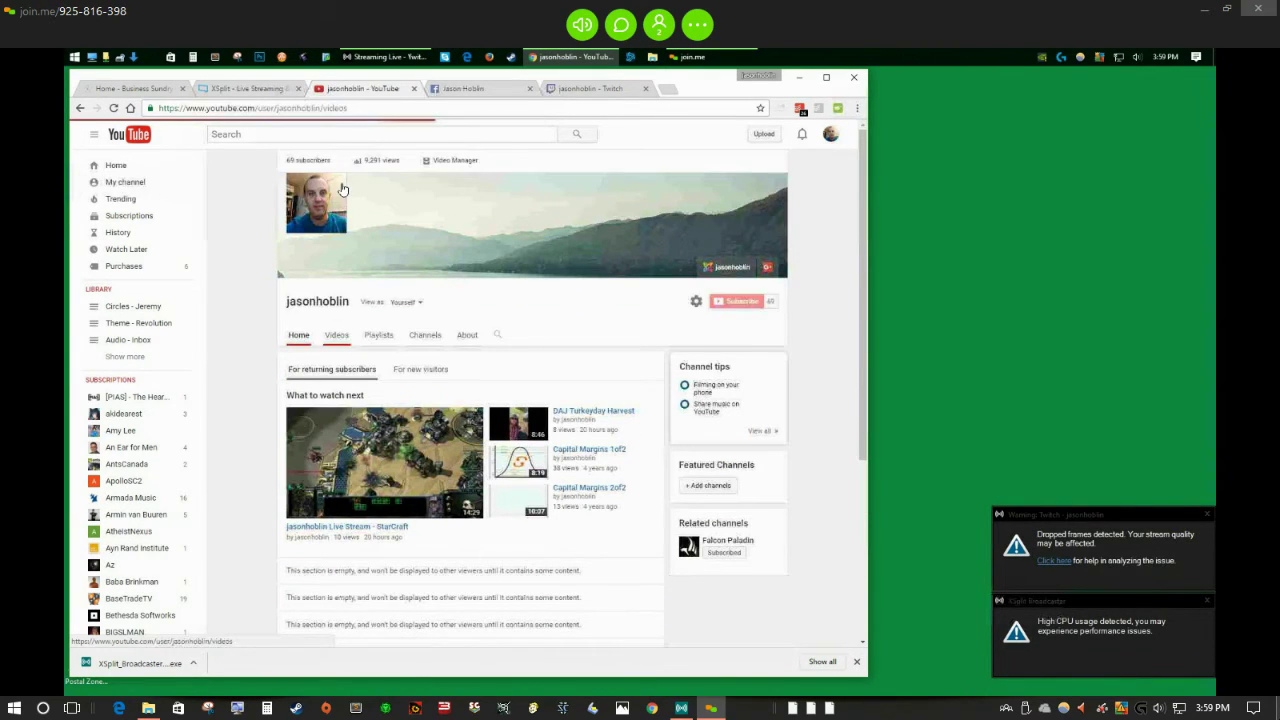
click(319, 135)
text(jasonhoblin LIVE)
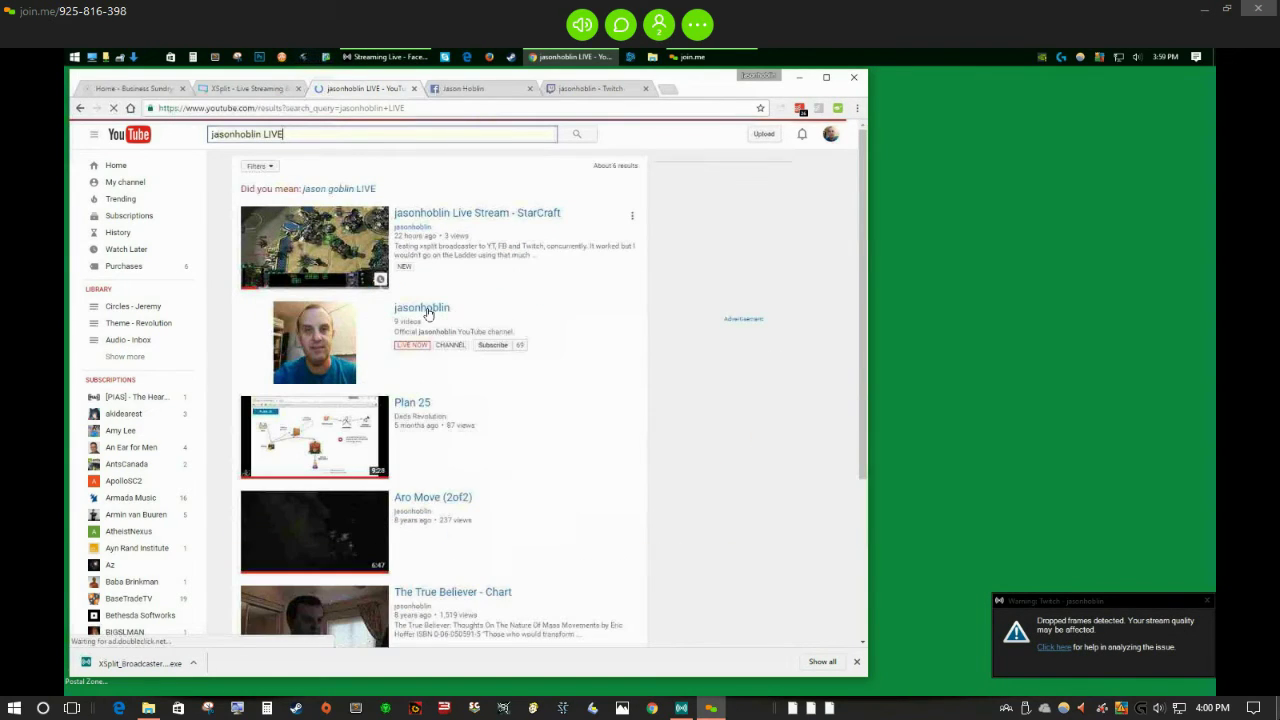
click(410, 349)
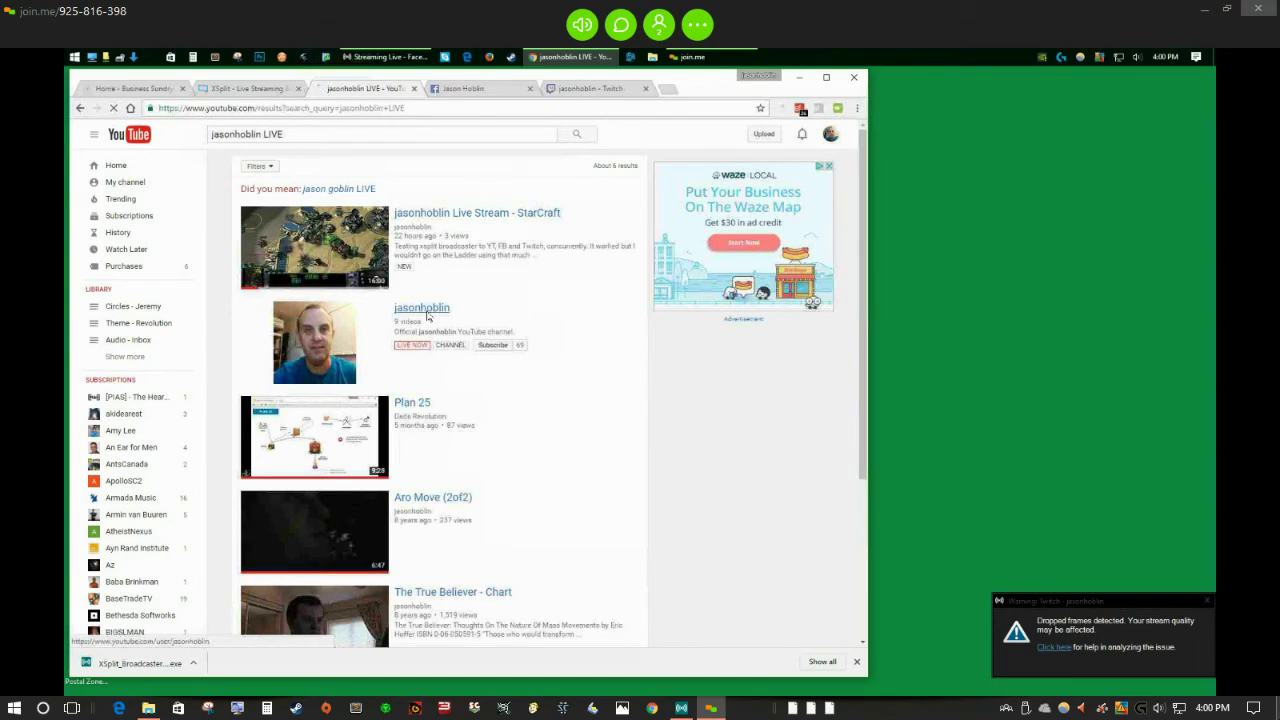
Step: Open the channel's videos page, then move to the Facebook profile tab
mouse_move(427, 316)
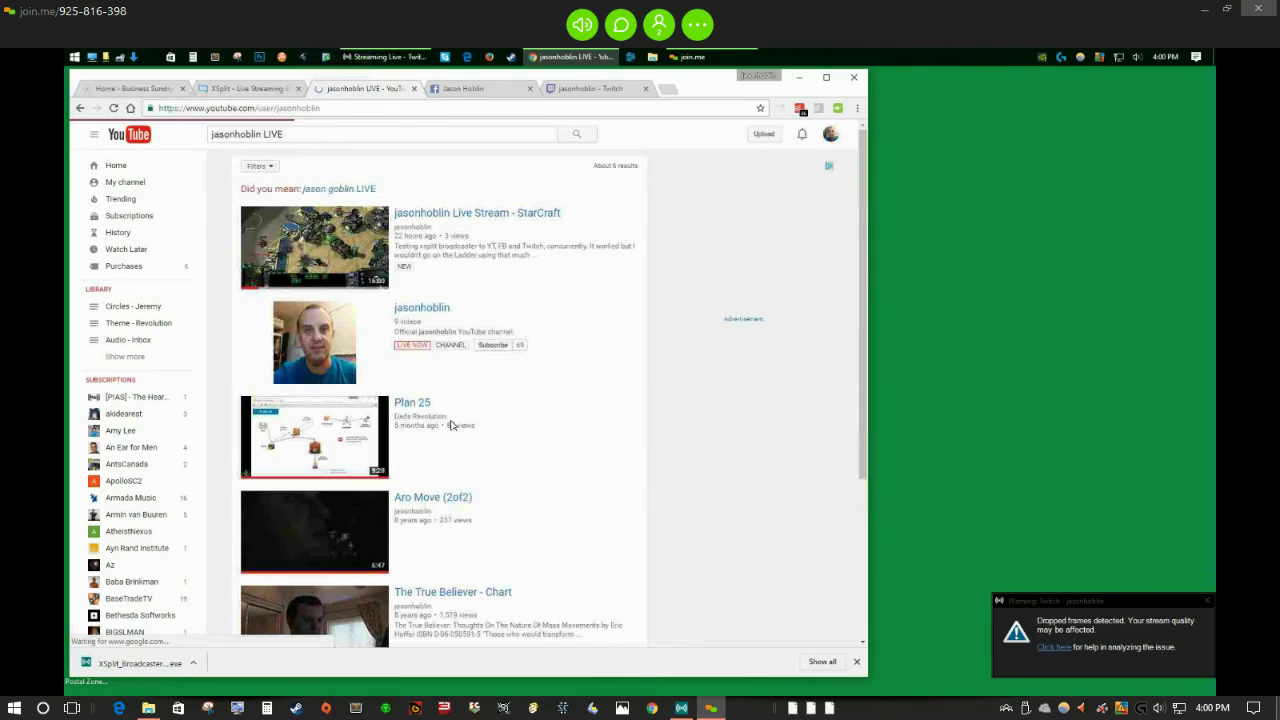
click(340, 335)
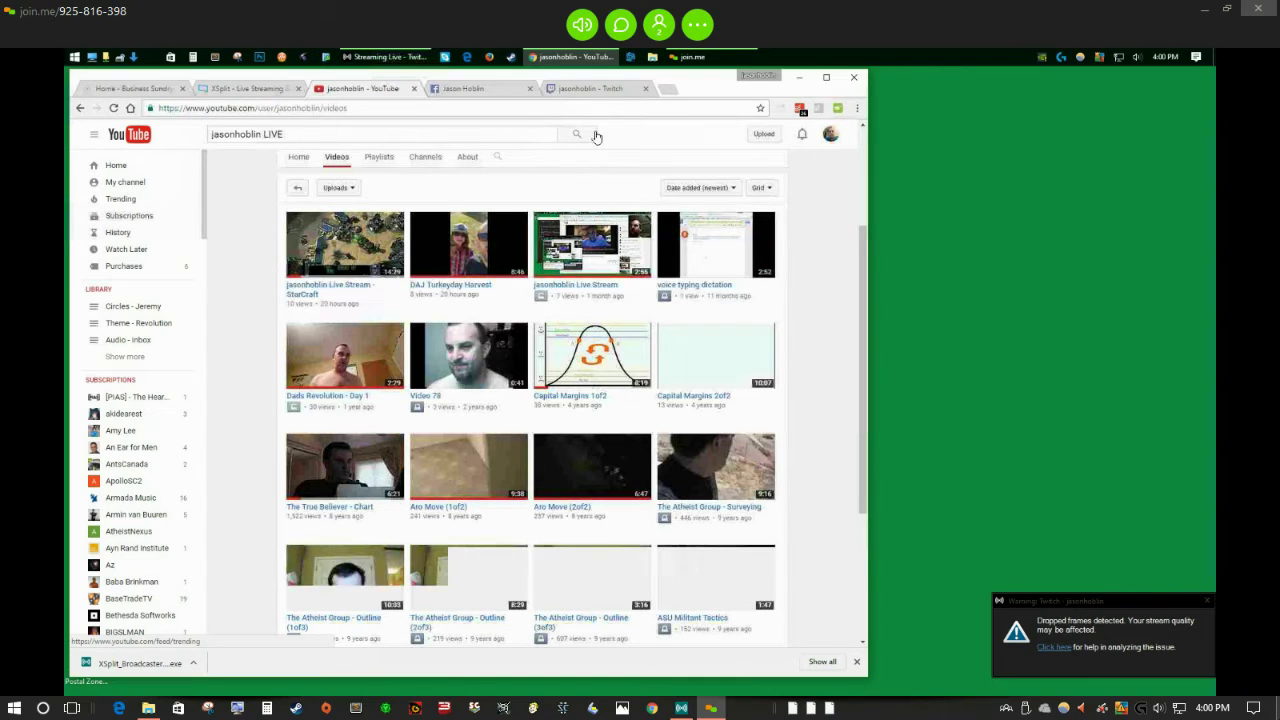
key(ctrl+Tab)
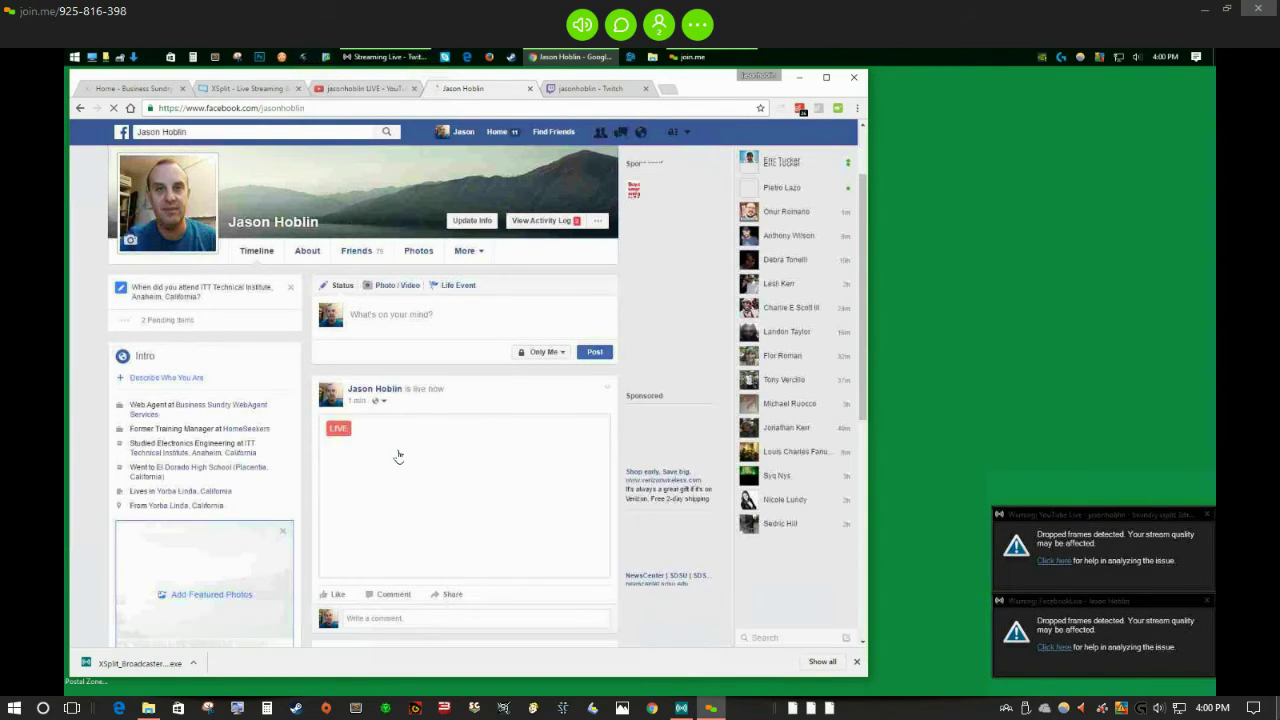
Step: Check the Facebook live post and the Twitch channel tab, then return to Facebook
scroll(546, 262, down, 1)
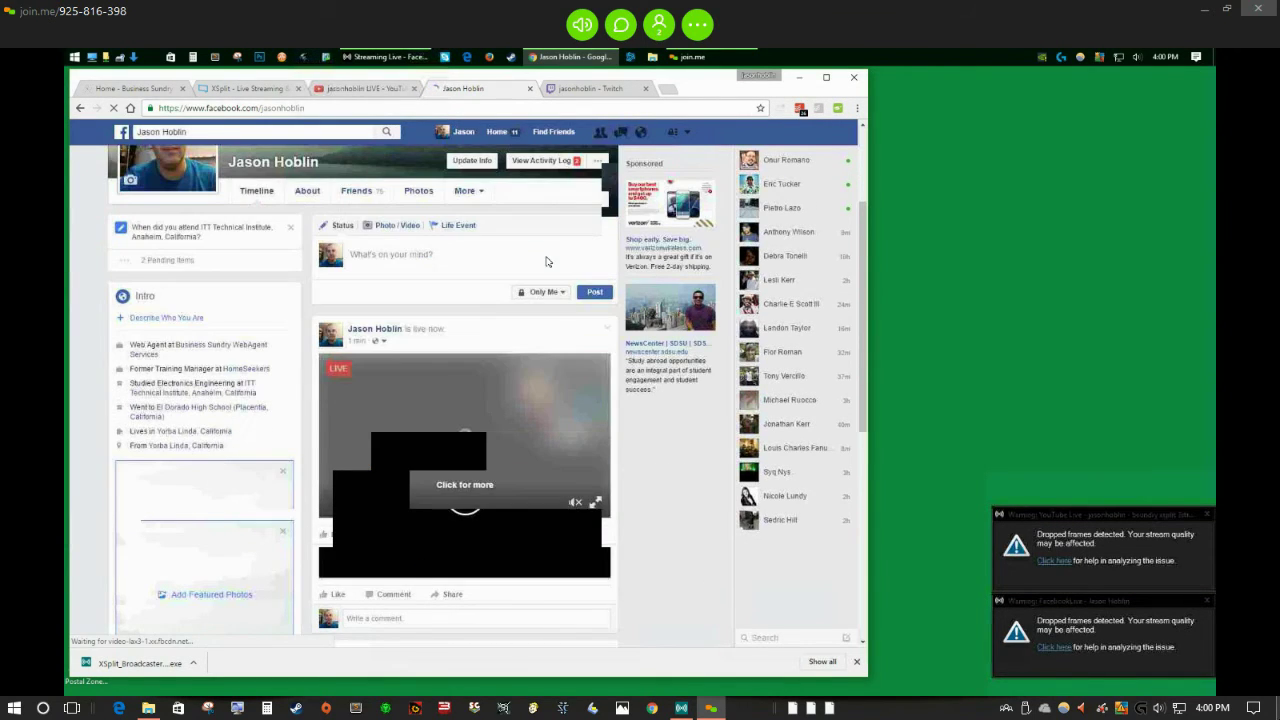
scroll(546, 262, up, 3)
key(ctrl+Tab)
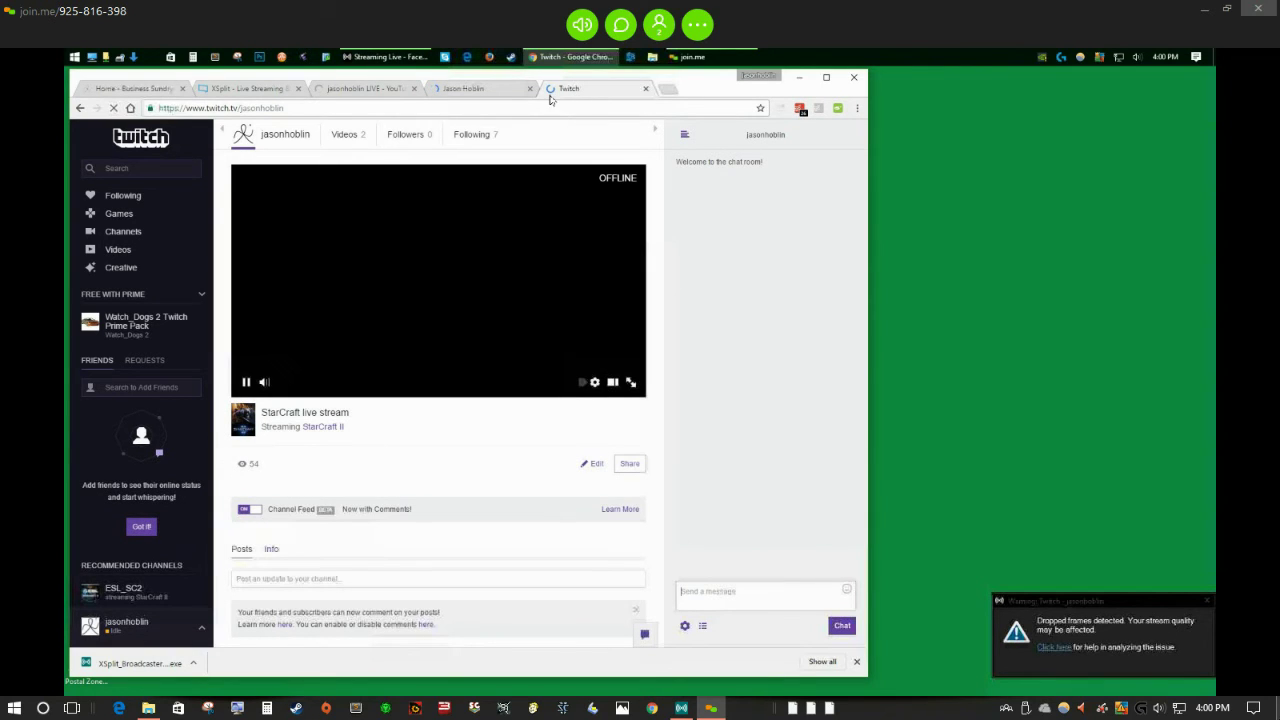
click(489, 89)
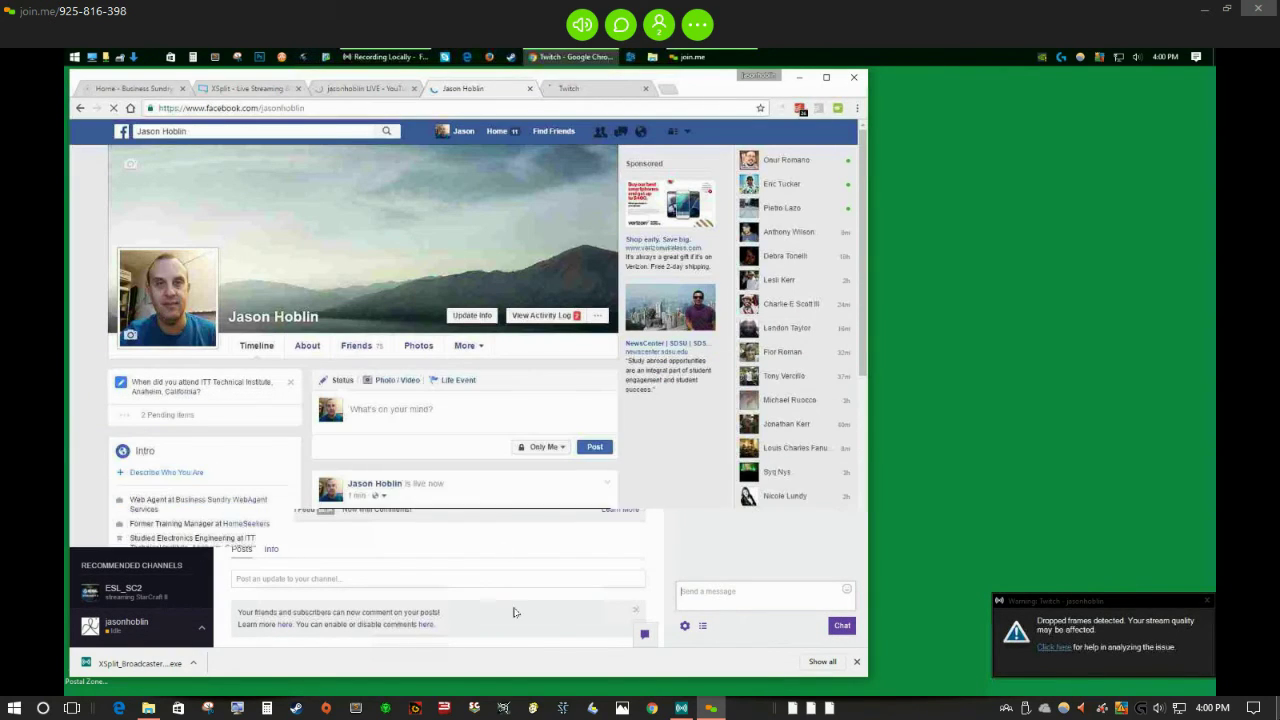
Step: Check the YouTube channel's Videos list, then return to the playing Facebook live post
click(398, 89)
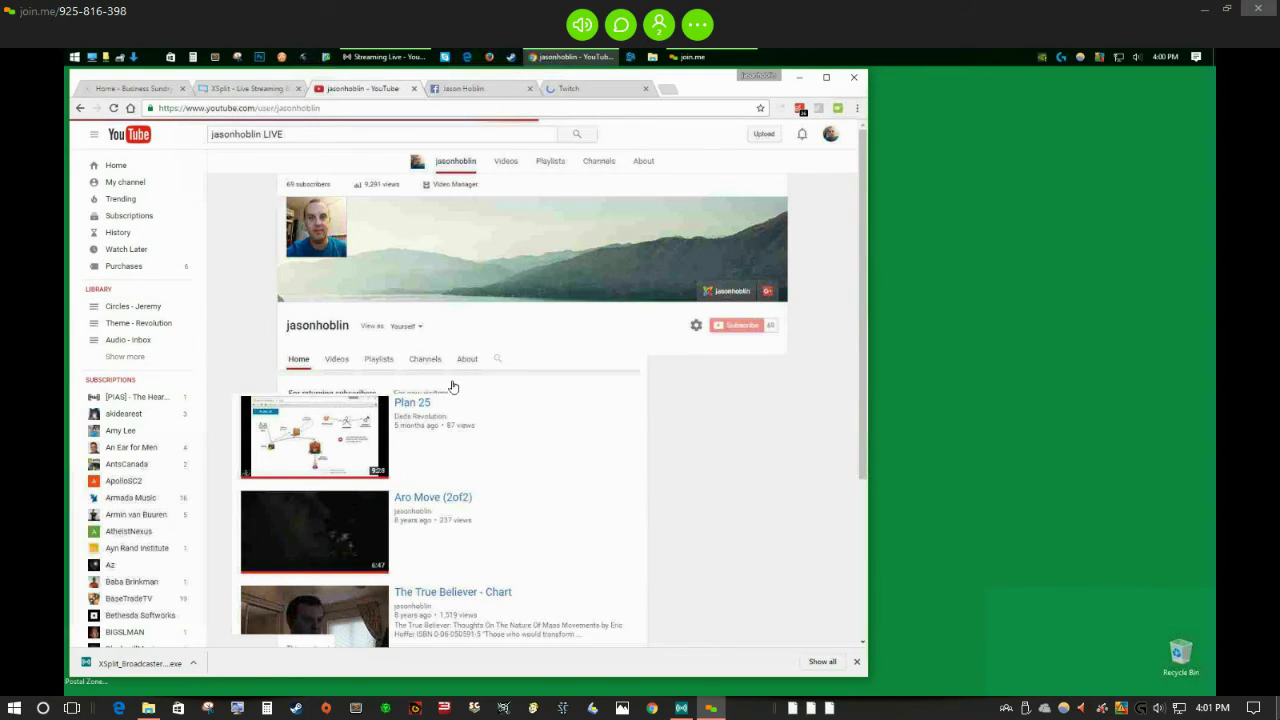
click(340, 340)
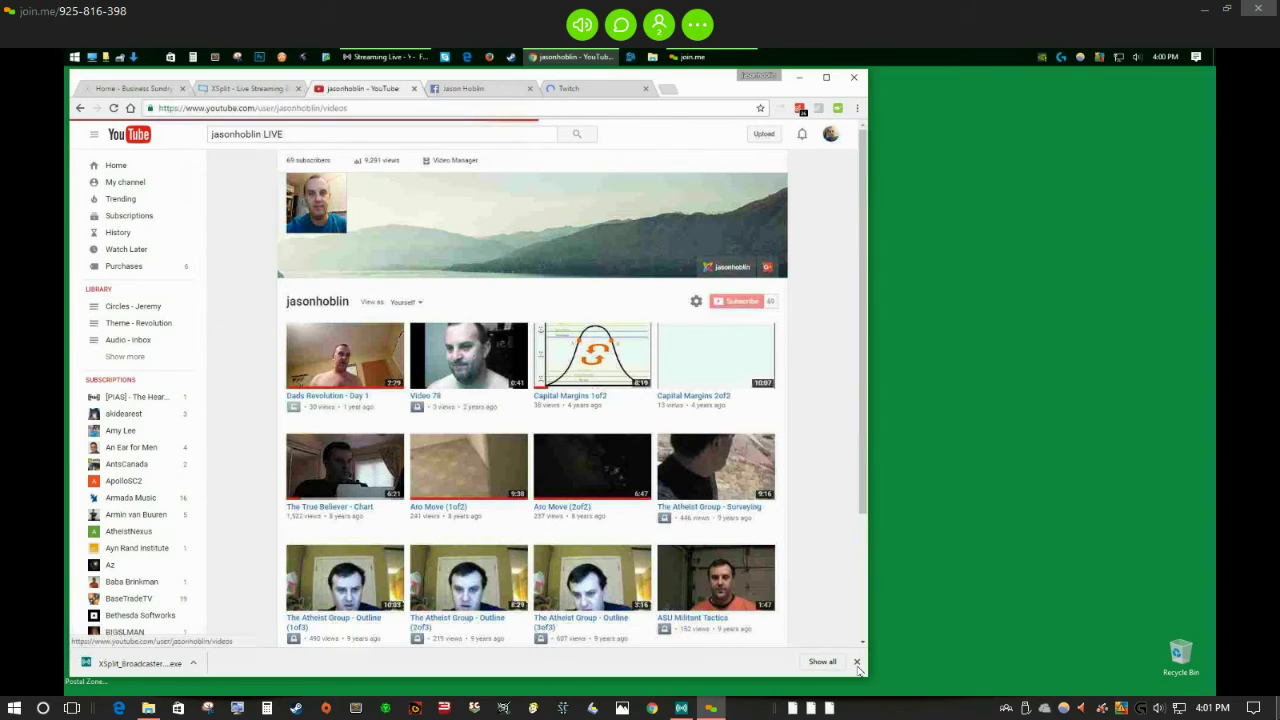
scroll(690, 530, down, 2)
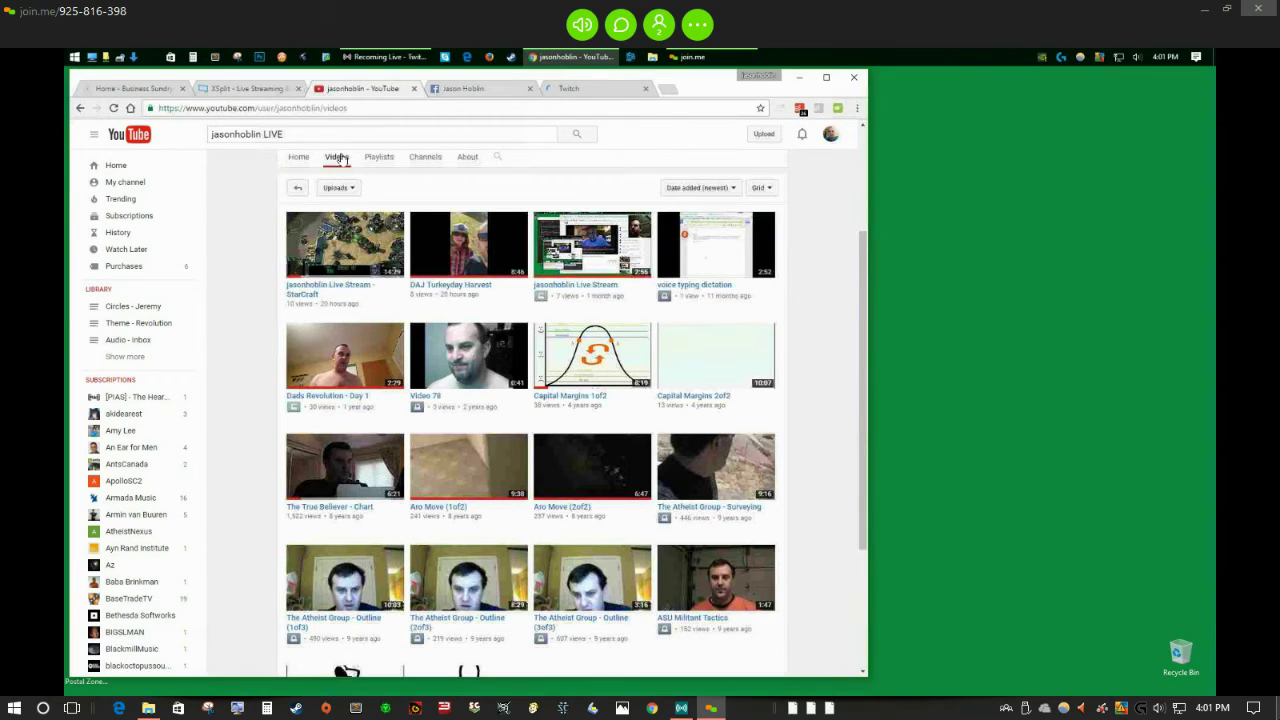
click(477, 91)
scroll(627, 508, down, 2)
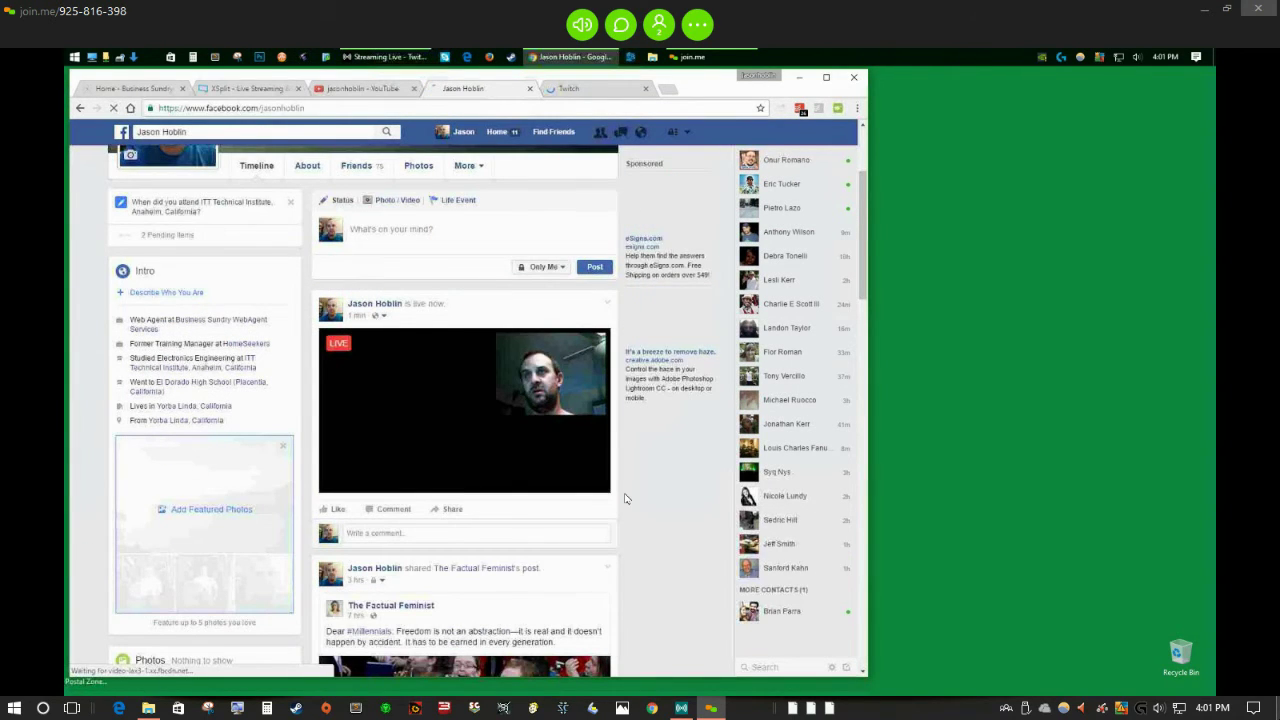
scroll(625, 498, up, 1)
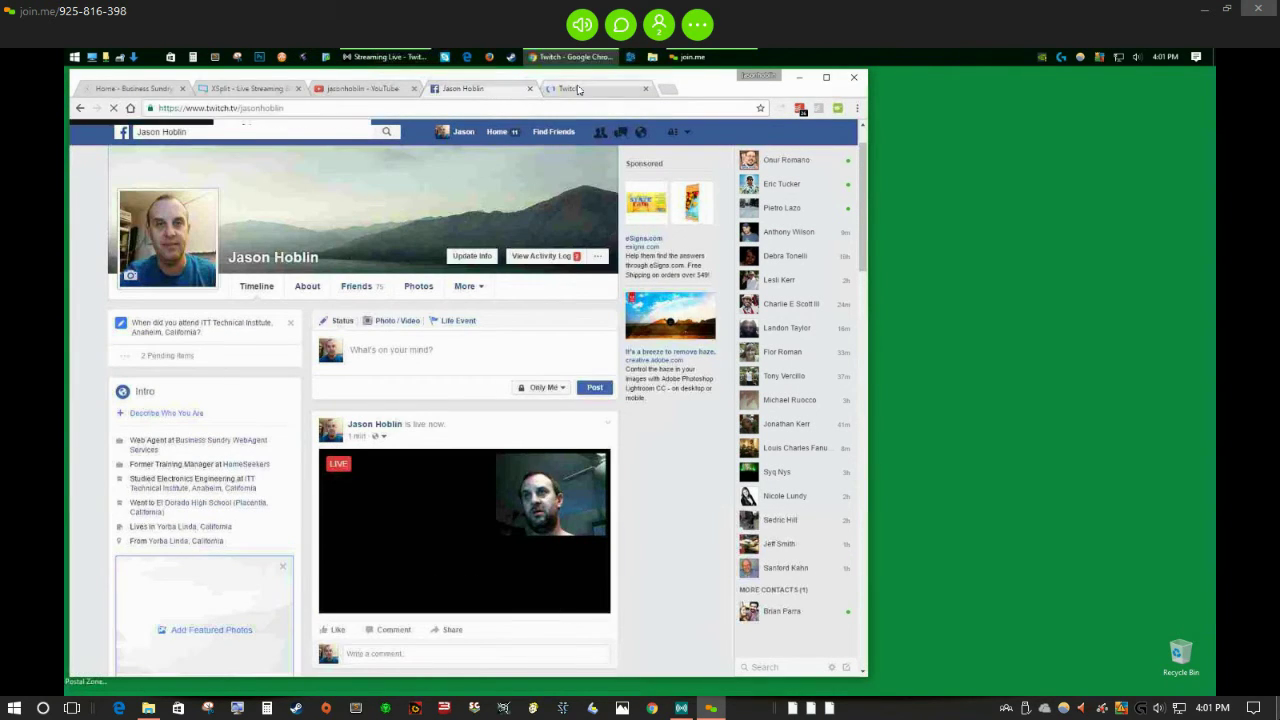
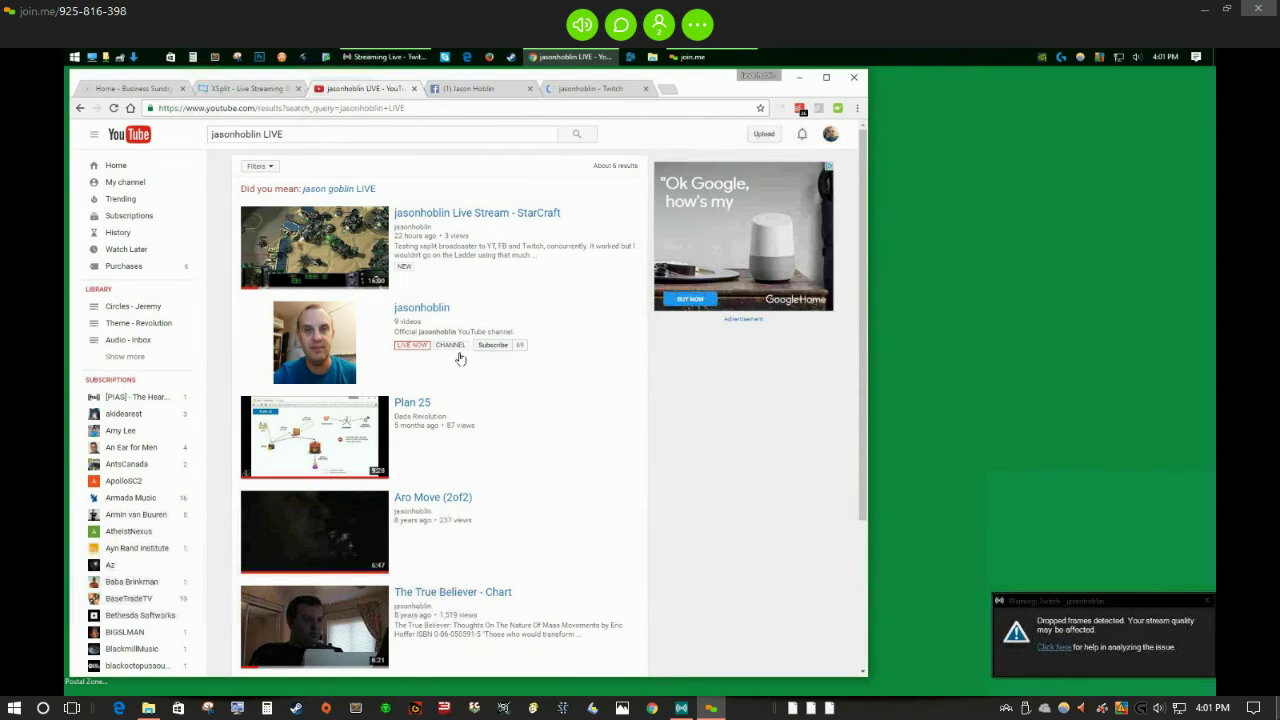
Step: Open the channel from search results, browse its uploaded Videos, then open Creator Studio
click(416, 346)
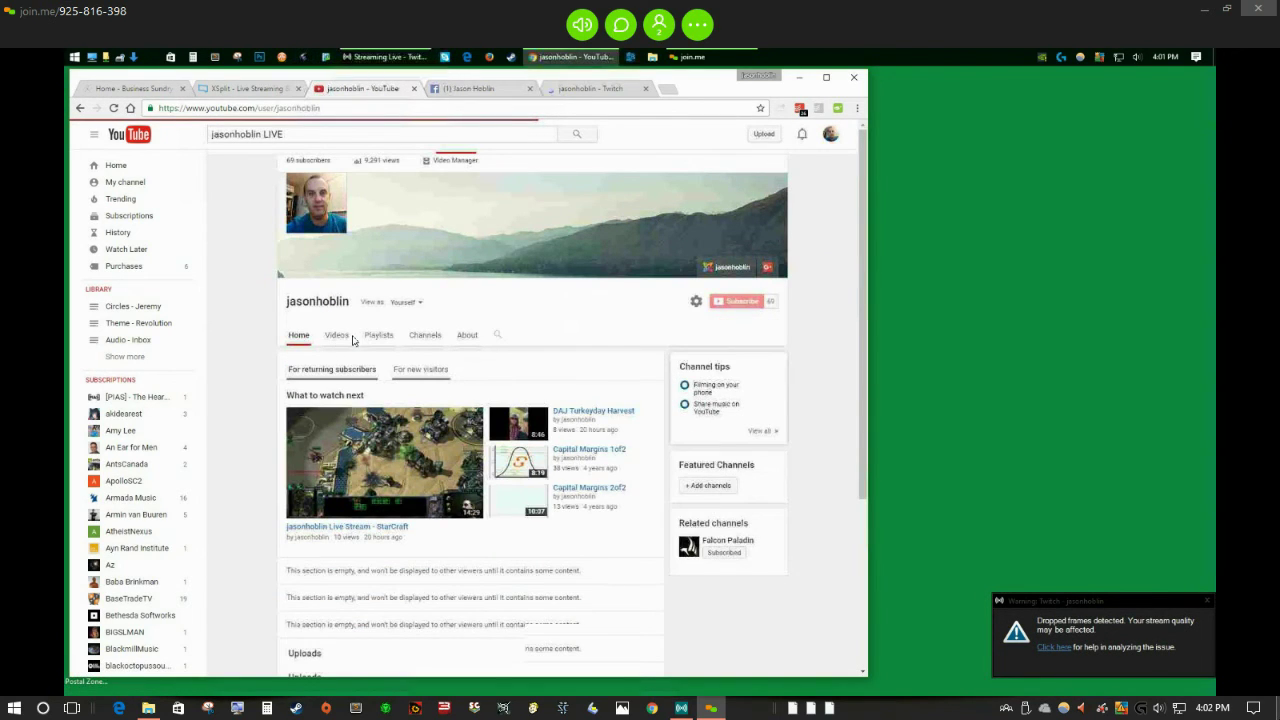
click(336, 335)
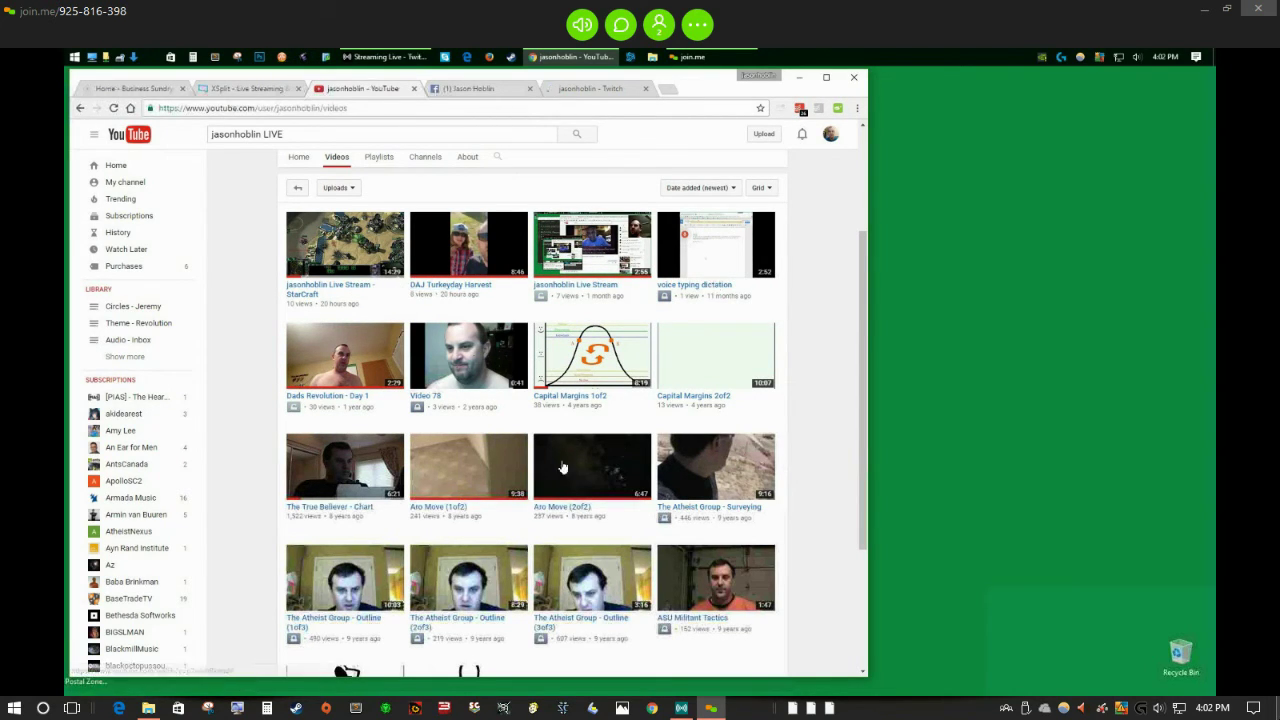
click(830, 136)
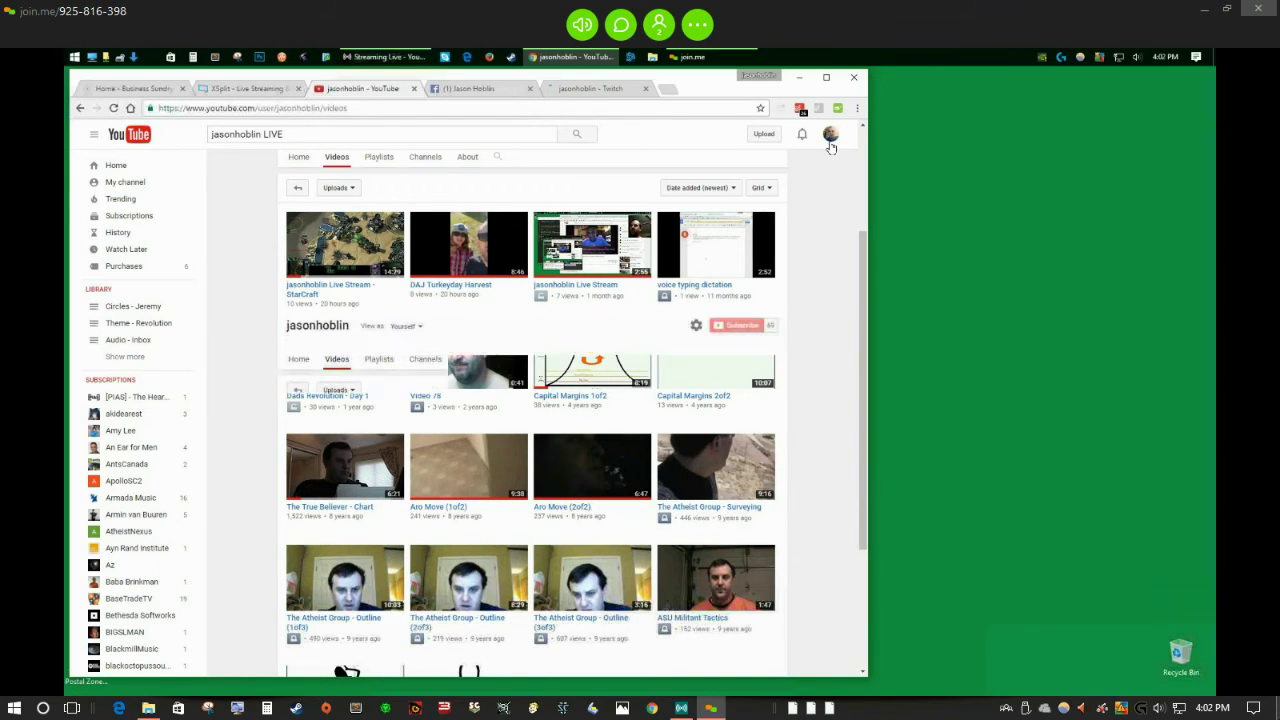
click(728, 204)
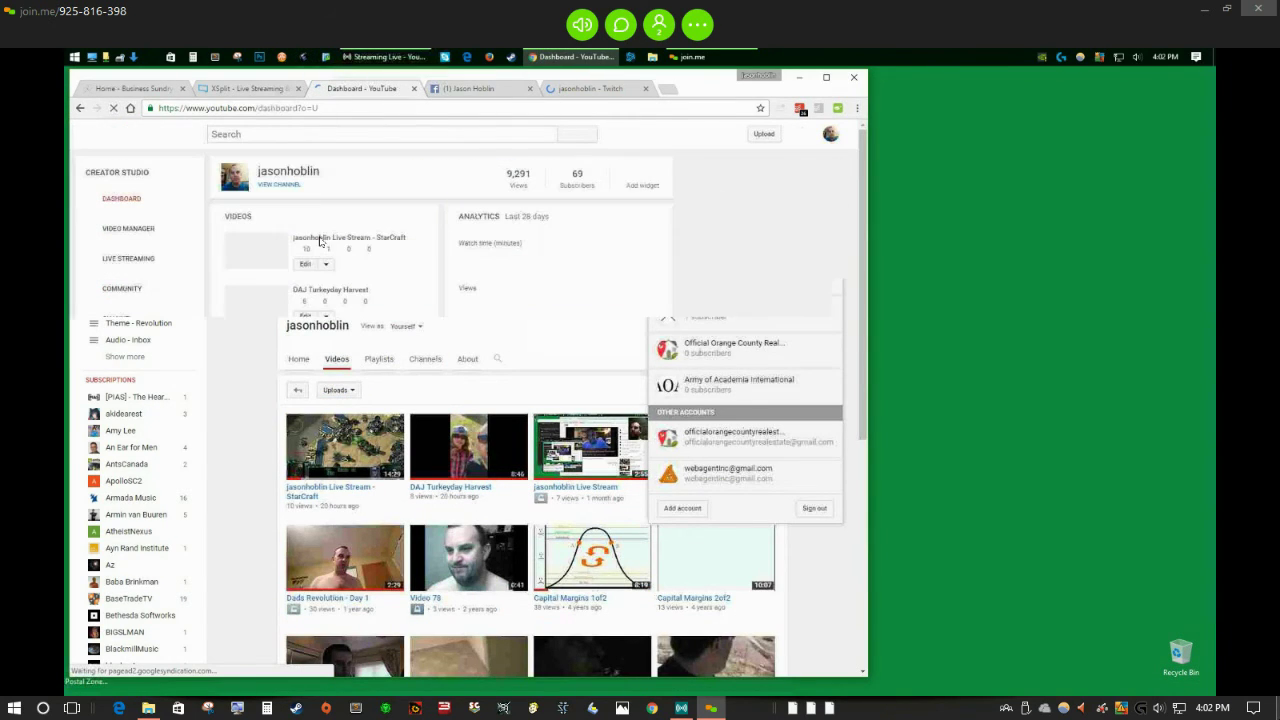
Step: Open the Live Streaming dashboard, then restore the XSplit Broadcaster window from the taskbar
click(123, 262)
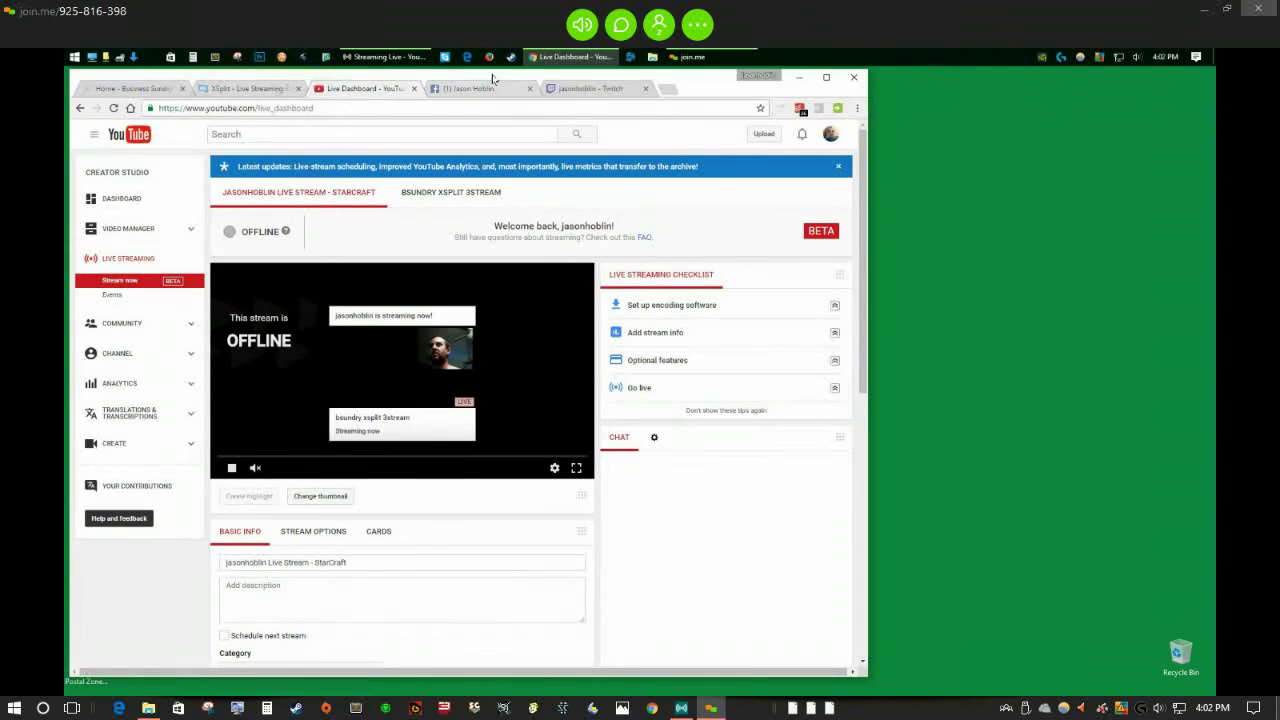
click(369, 57)
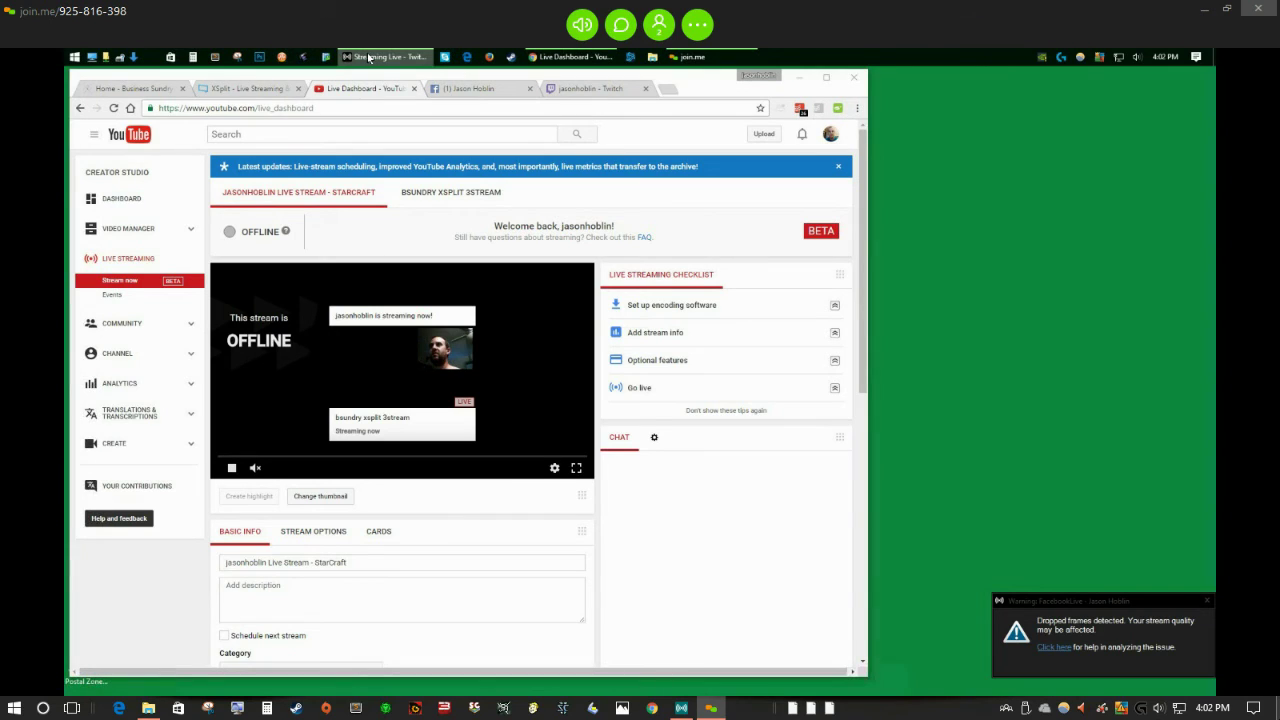
click(369, 57)
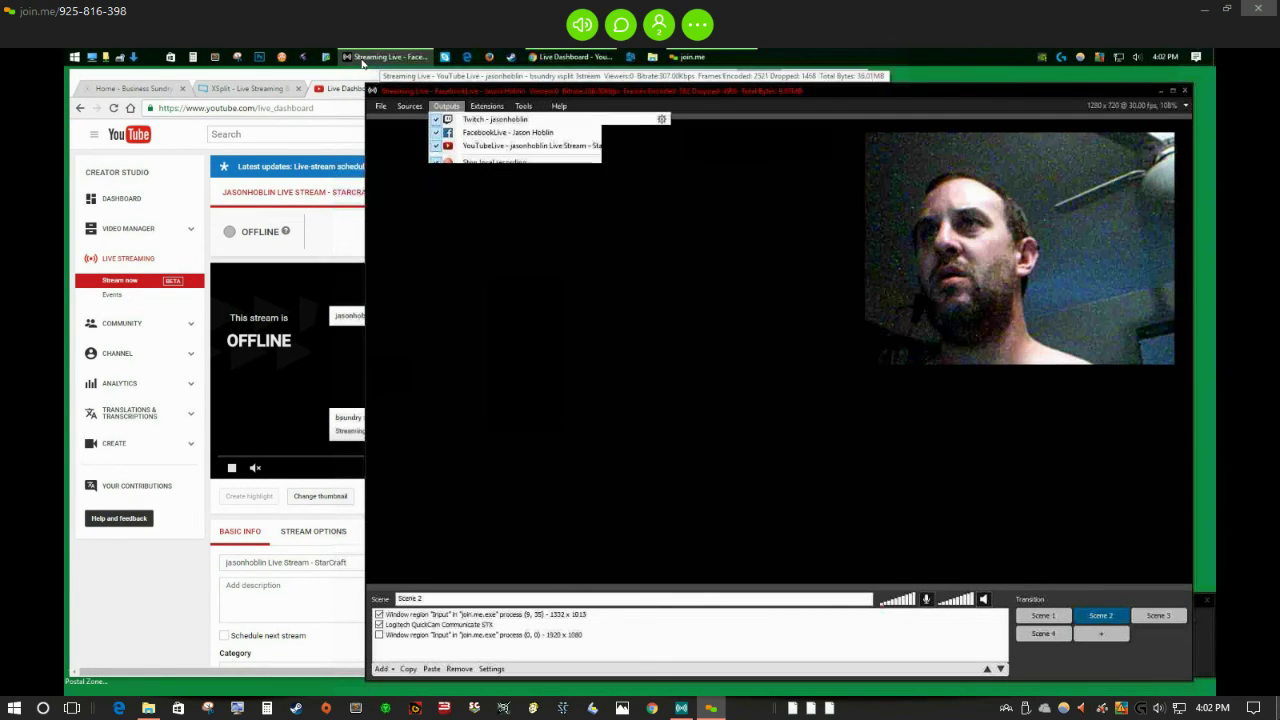
Step: Dismiss XSplit's Outputs menu, return to Chrome, and open the bsundry xsplit 3stream event
click(495, 163)
click(363, 320)
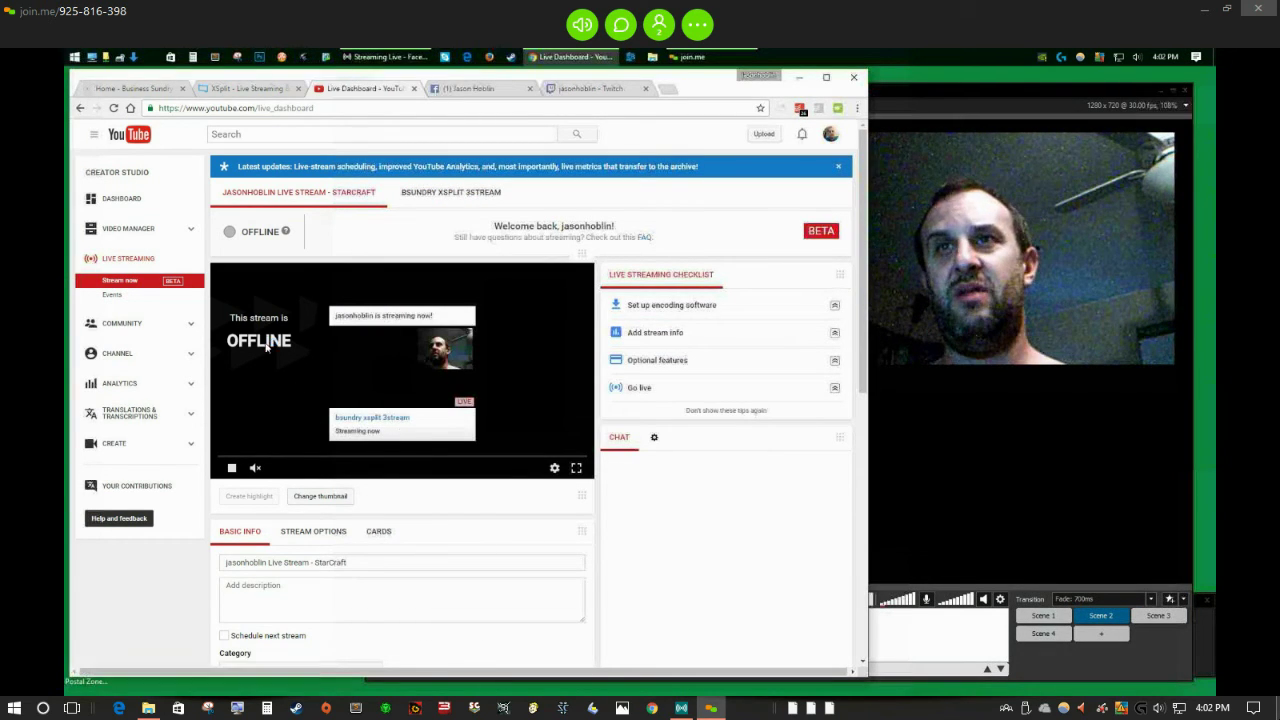
click(445, 197)
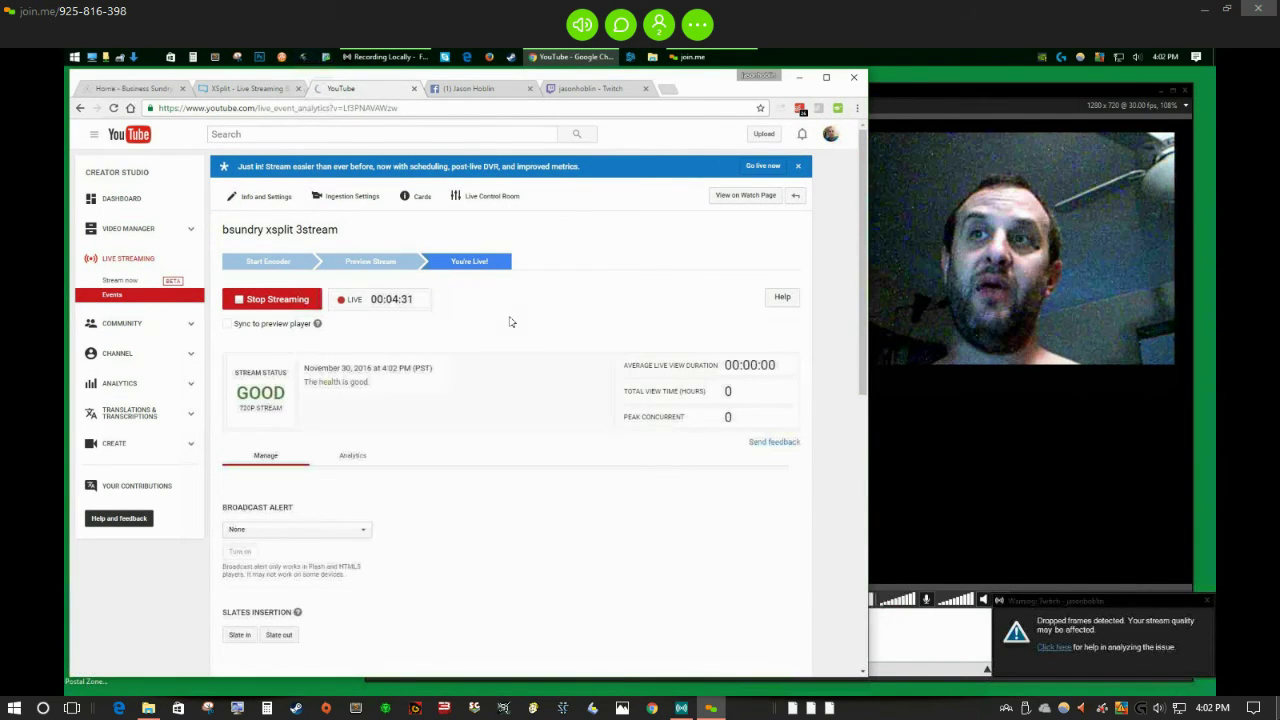
Step: Check the stream on the Facebook and Twitch tabs, return to YouTube, then minimize Chrome
click(498, 90)
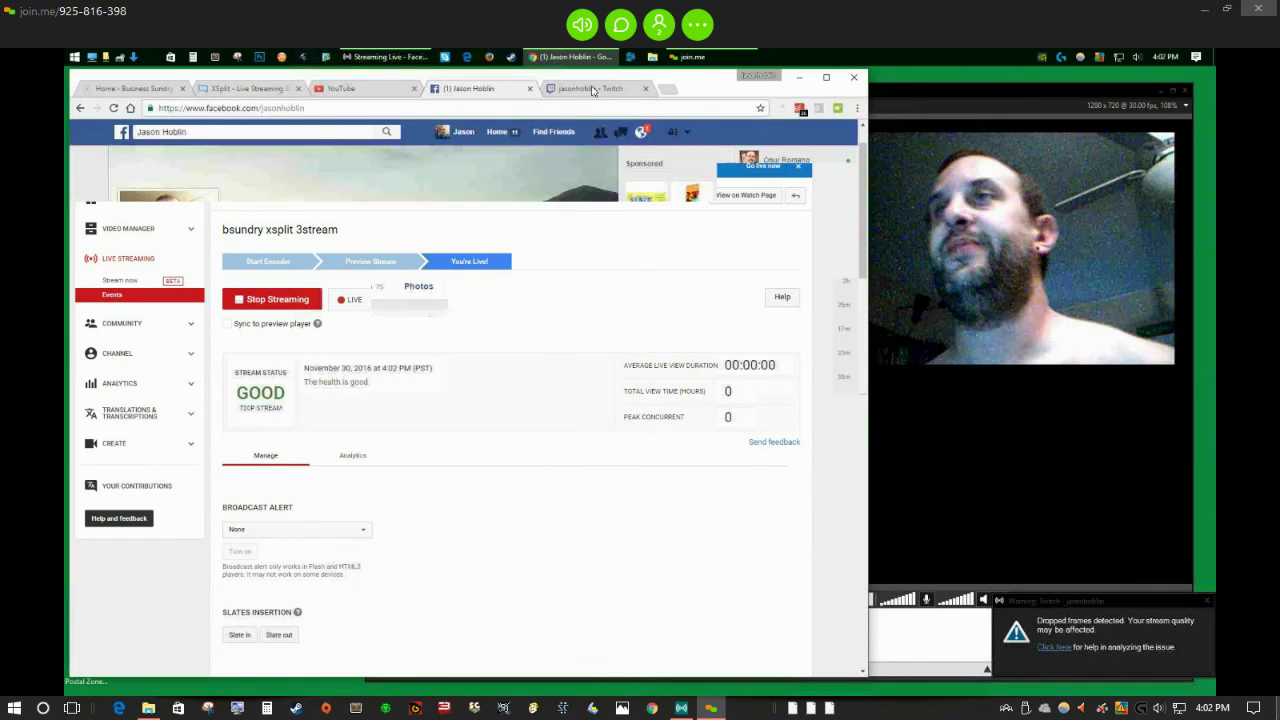
click(592, 89)
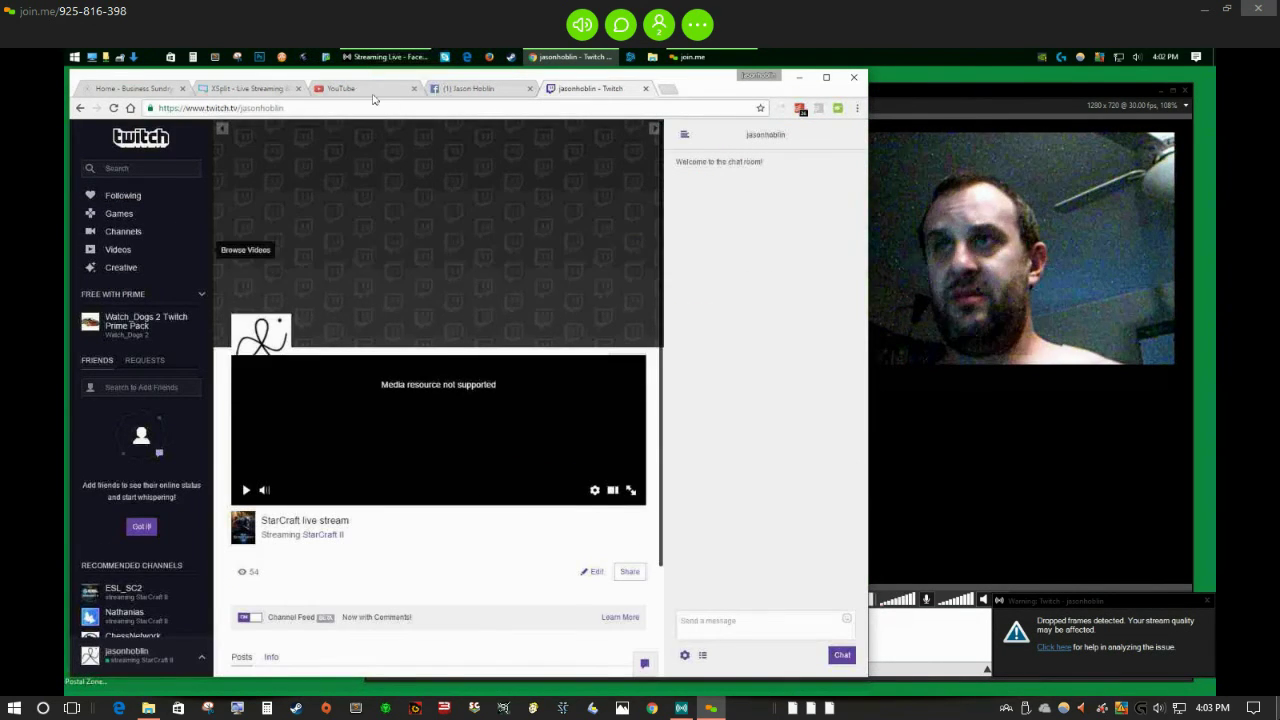
click(382, 92)
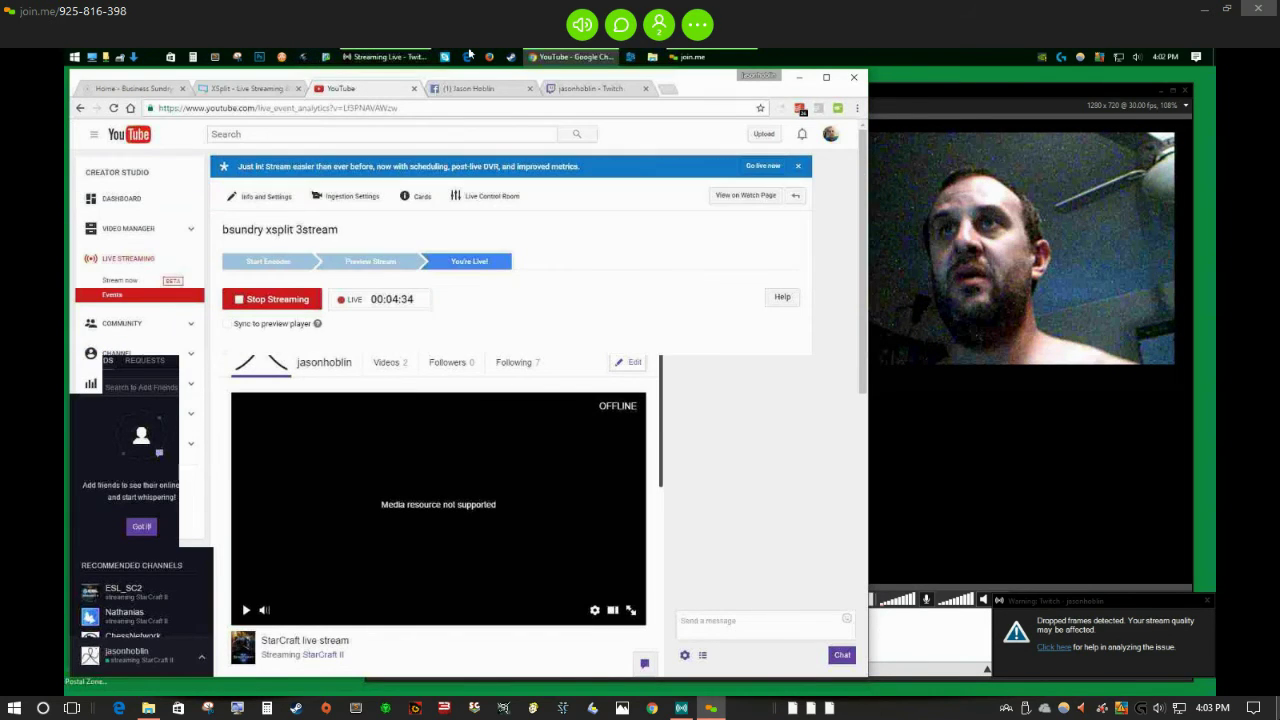
click(793, 79)
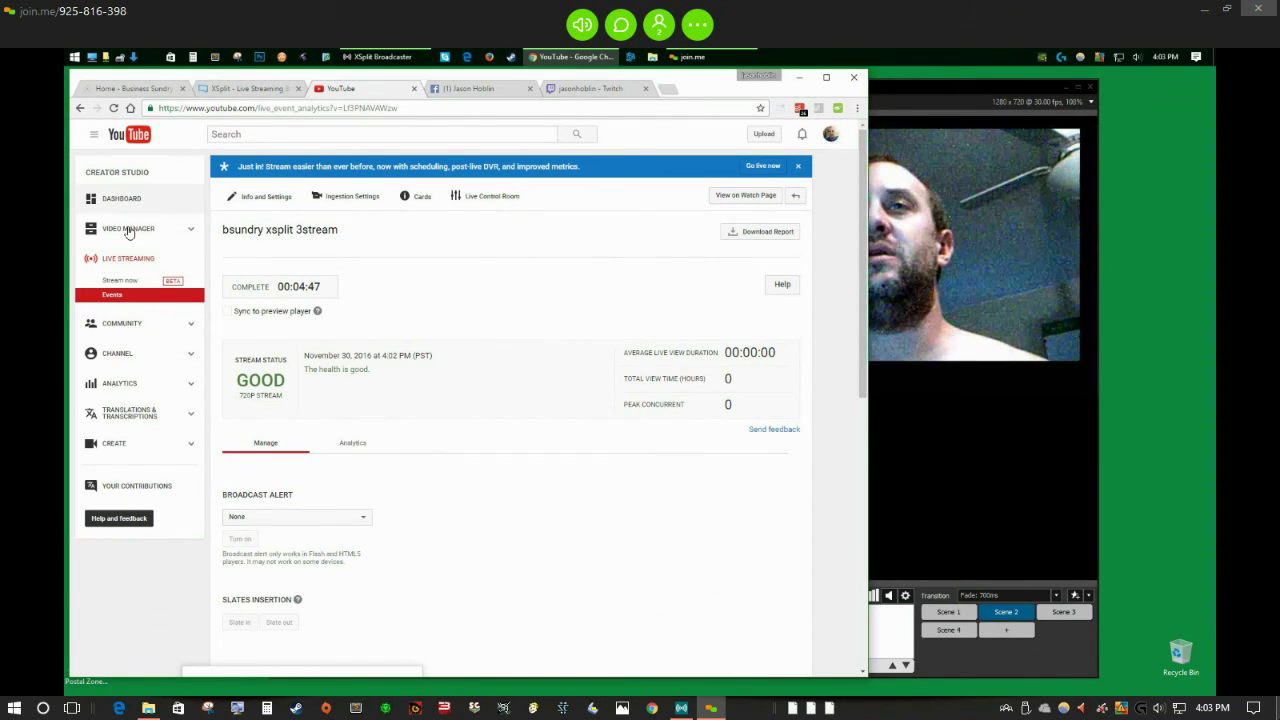
Step: View the Facebook live post and Twitch's Videos, then move through XSplit to Business Sundry
click(494, 89)
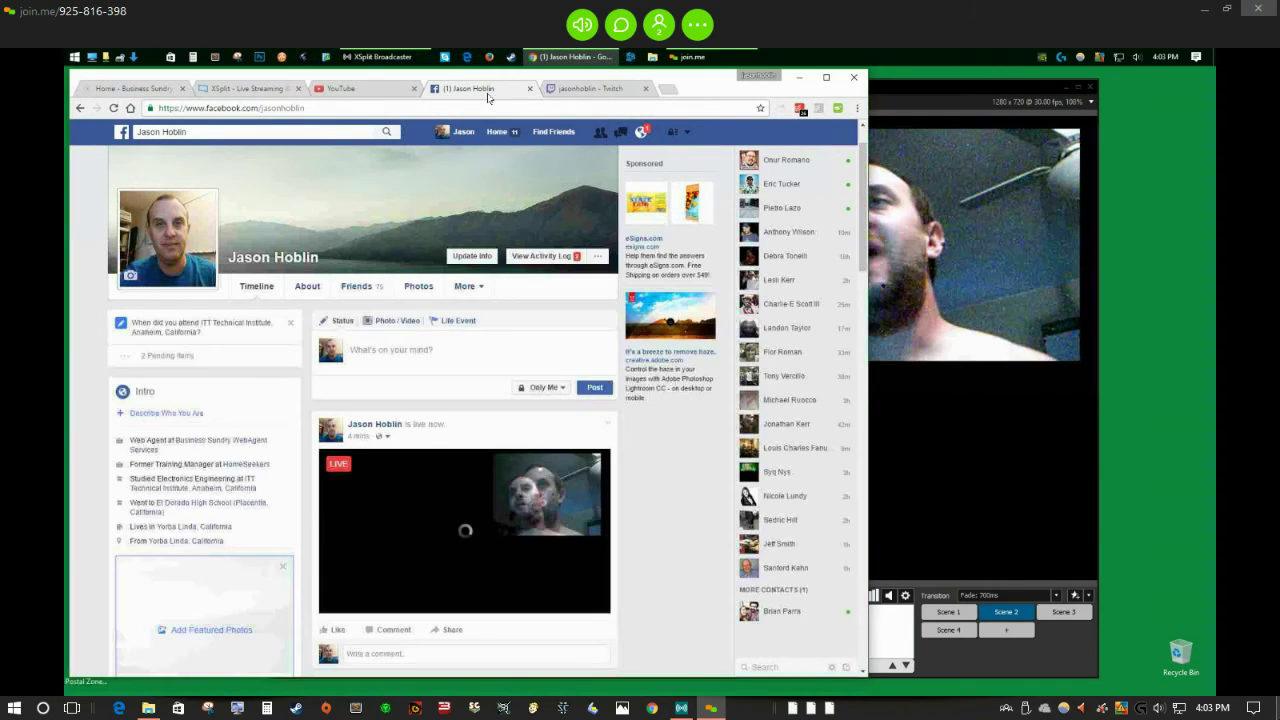
mouse_move(470, 520)
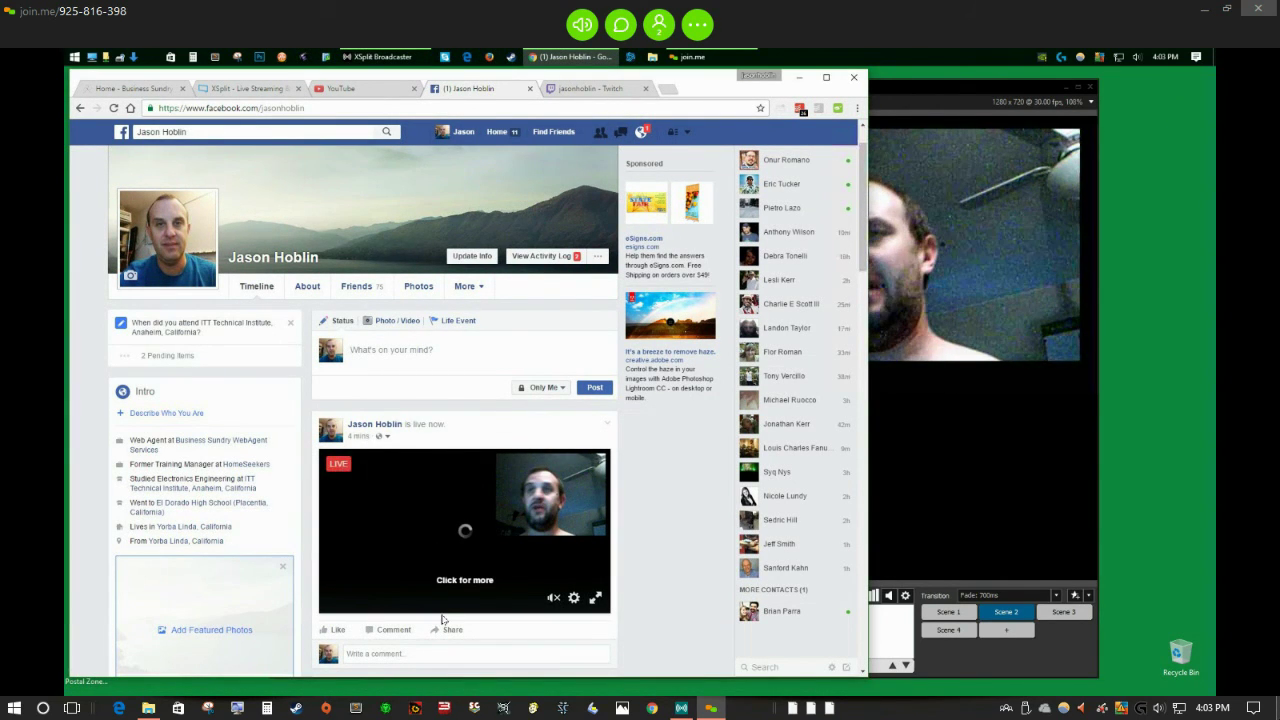
click(566, 94)
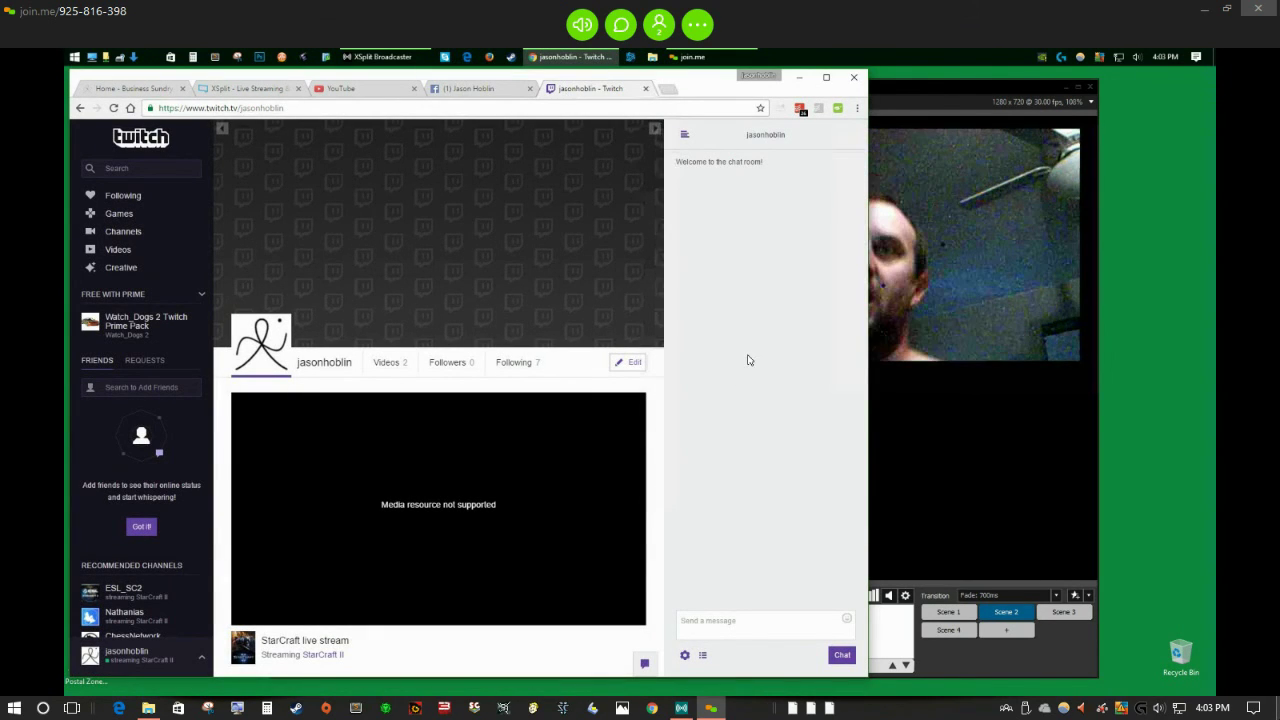
click(120, 250)
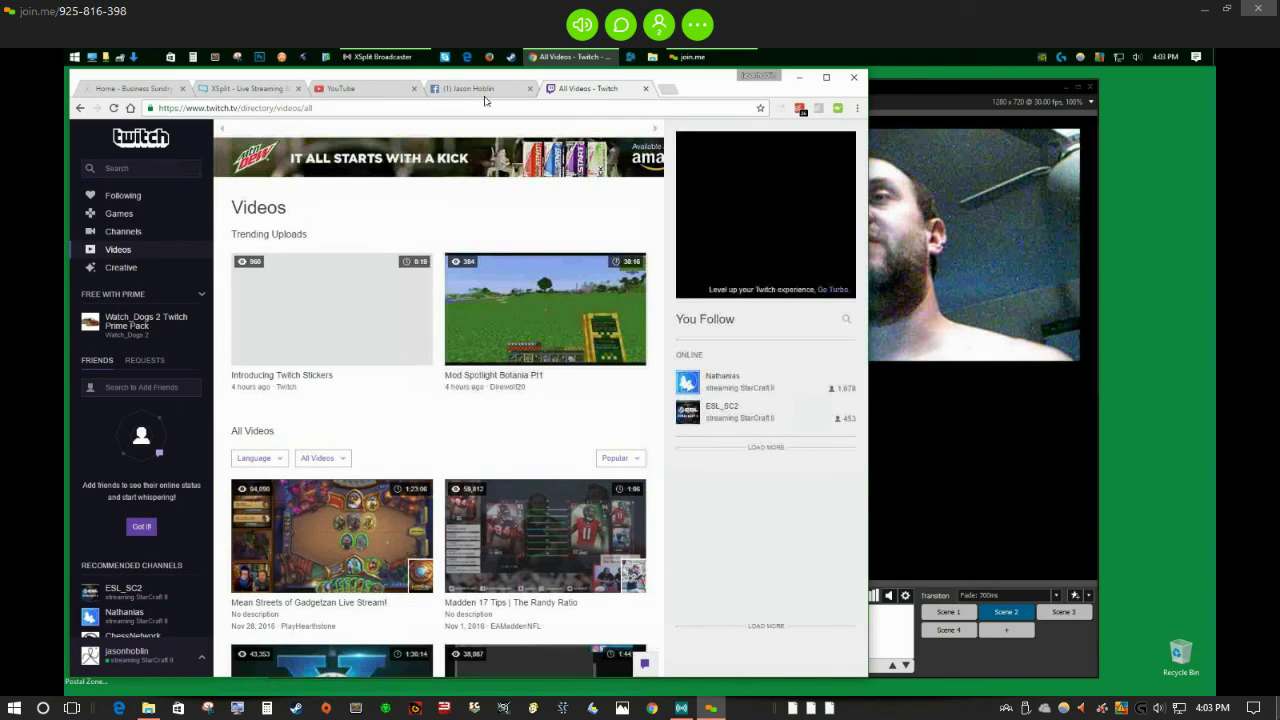
click(472, 89)
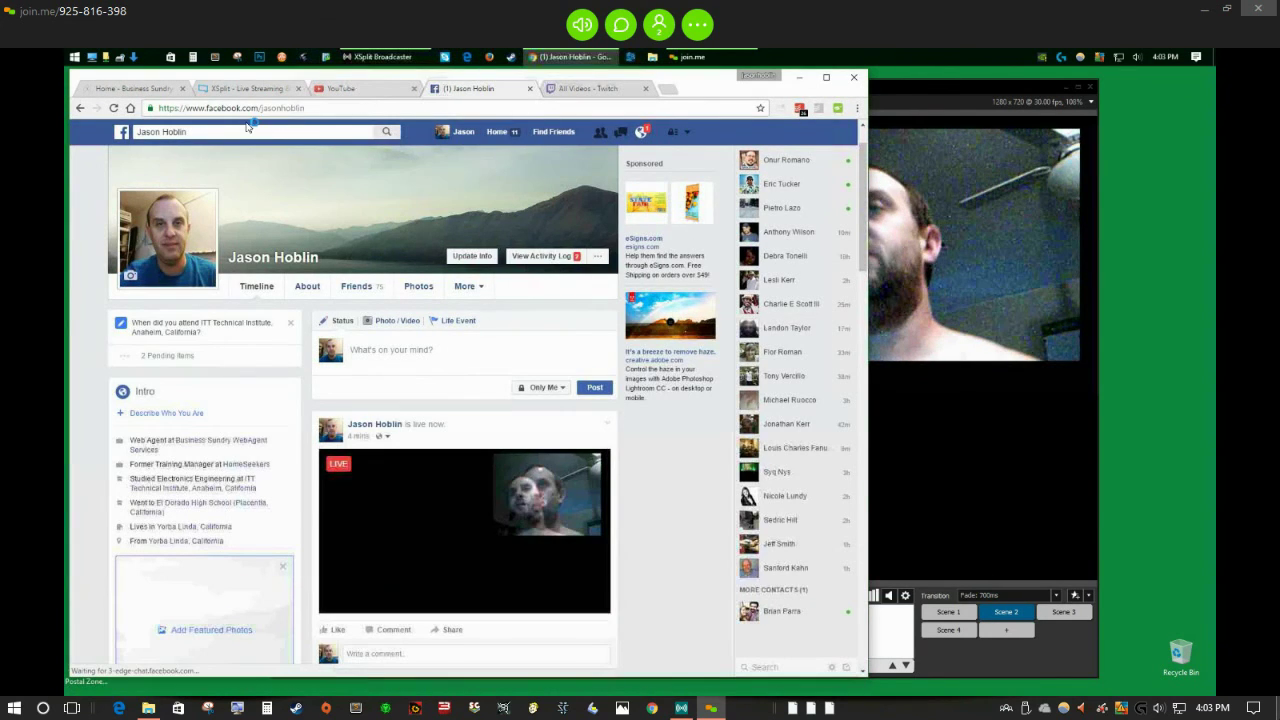
click(245, 88)
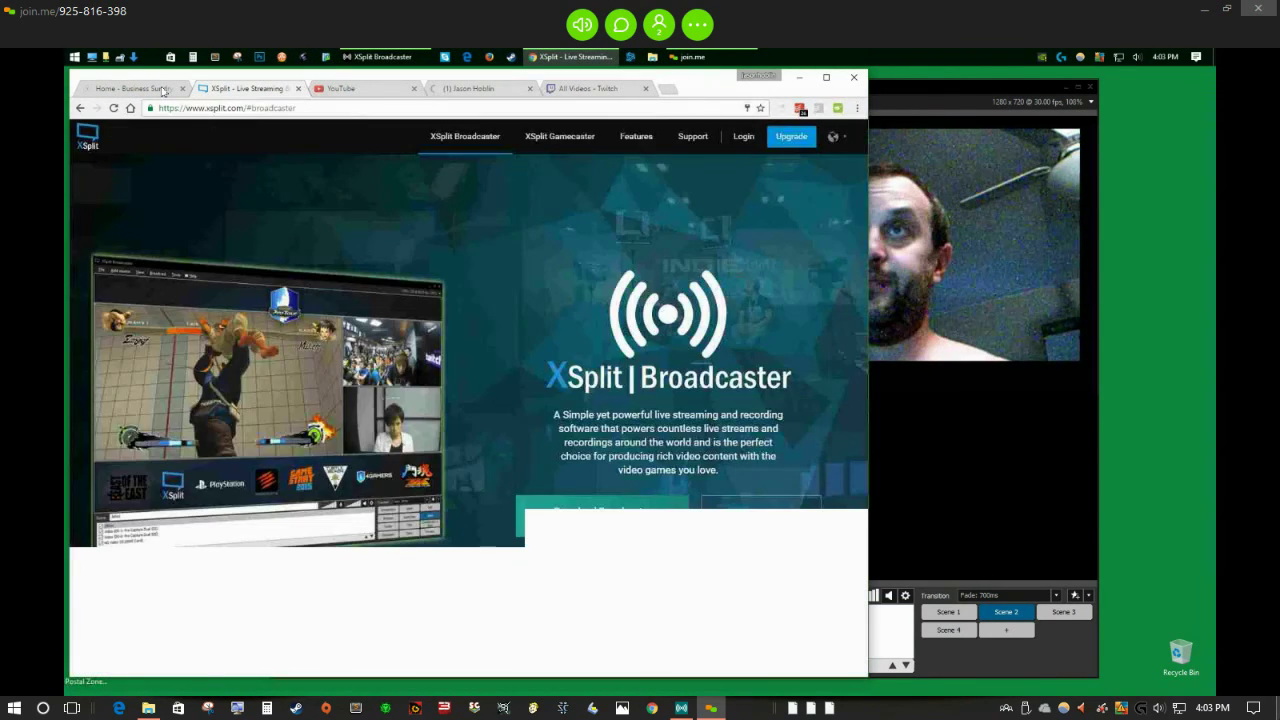
click(160, 89)
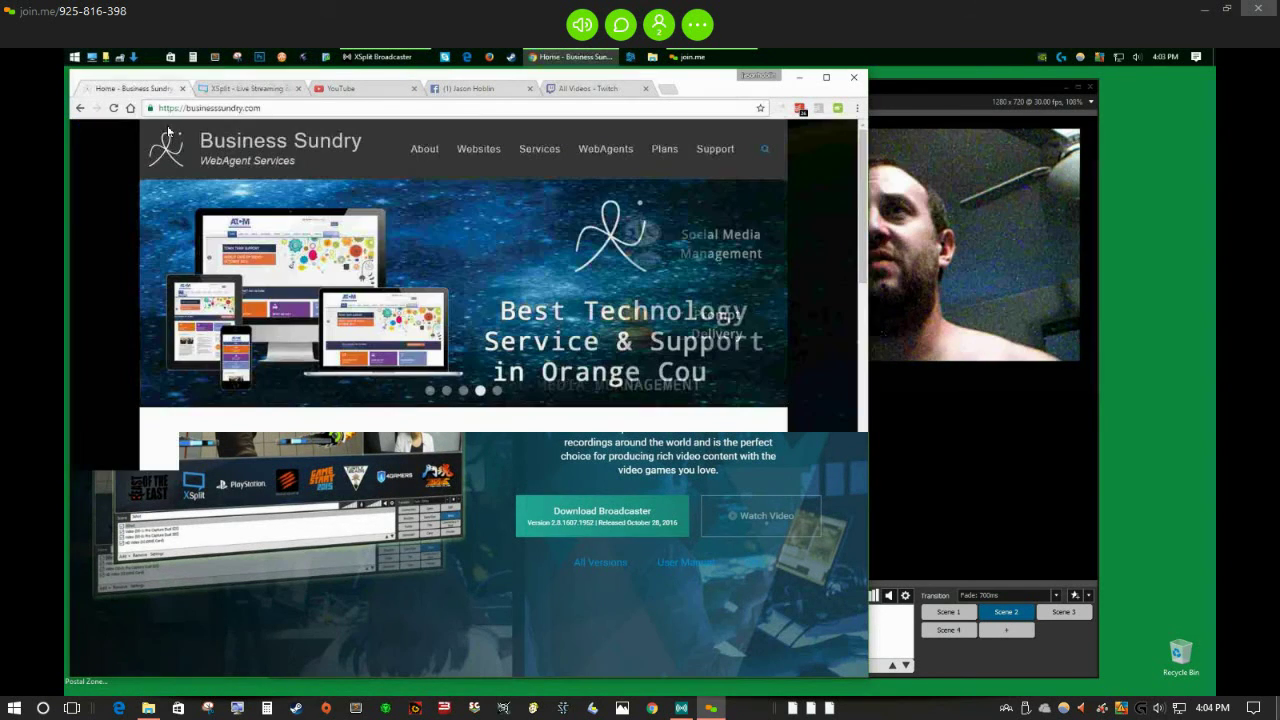
Step: Minimize Chrome so XSplit Broadcaster shows in front with its webcam preview
click(796, 79)
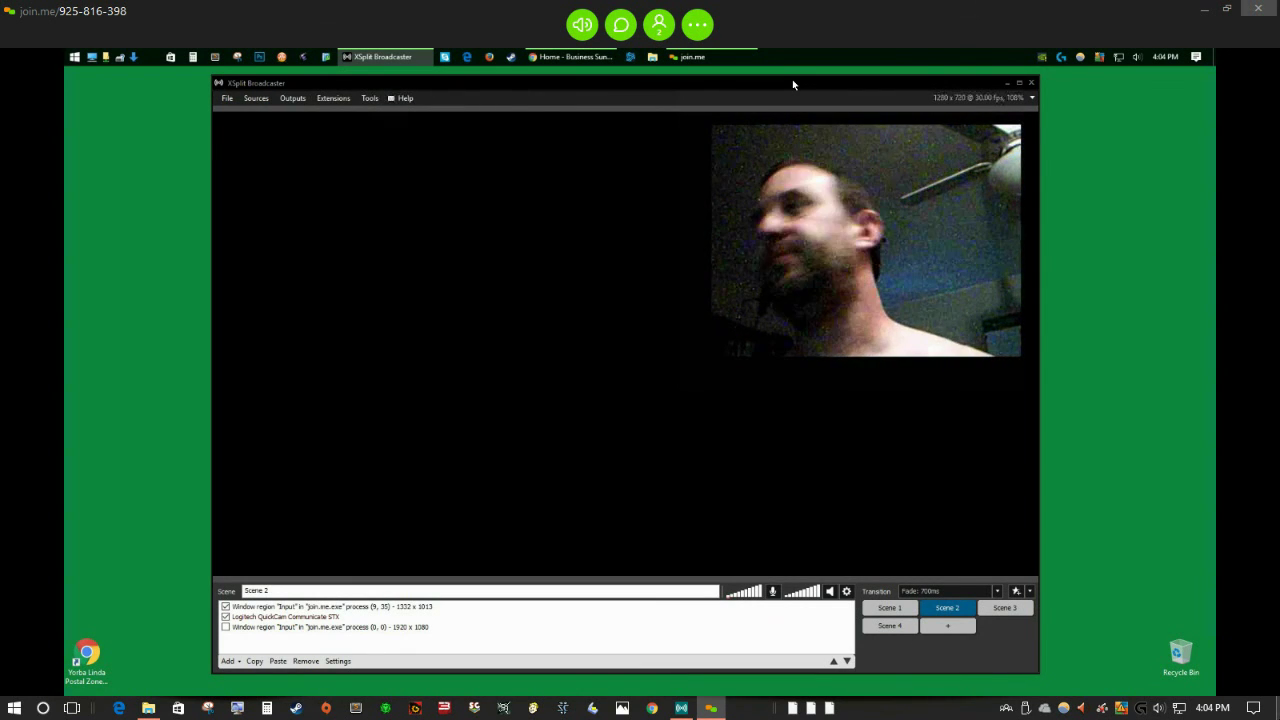
Step: Minimize XSplit, restore the Business Sundry browser window, and shift it slightly right and down
click(1006, 82)
click(562, 52)
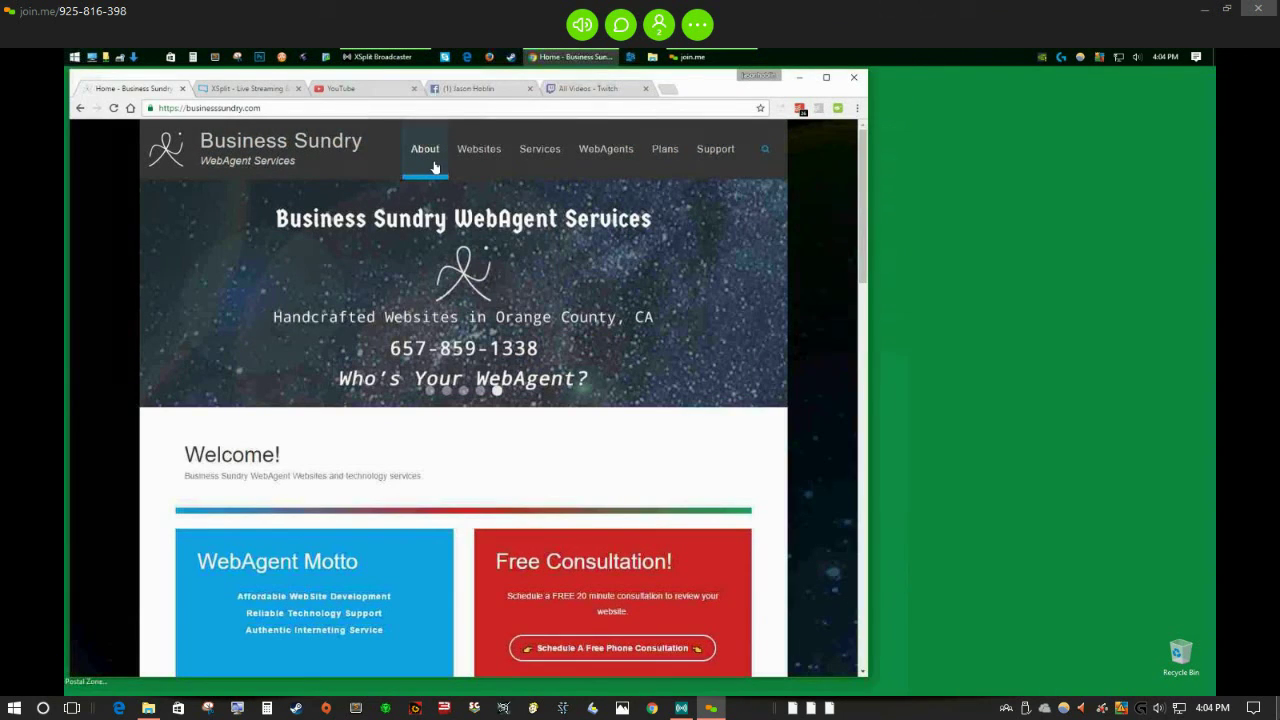
mouse_move(706, 95)
mouse_down()
mouse_move(719, 98)
mouse_move(707, 97)
mouse_up()
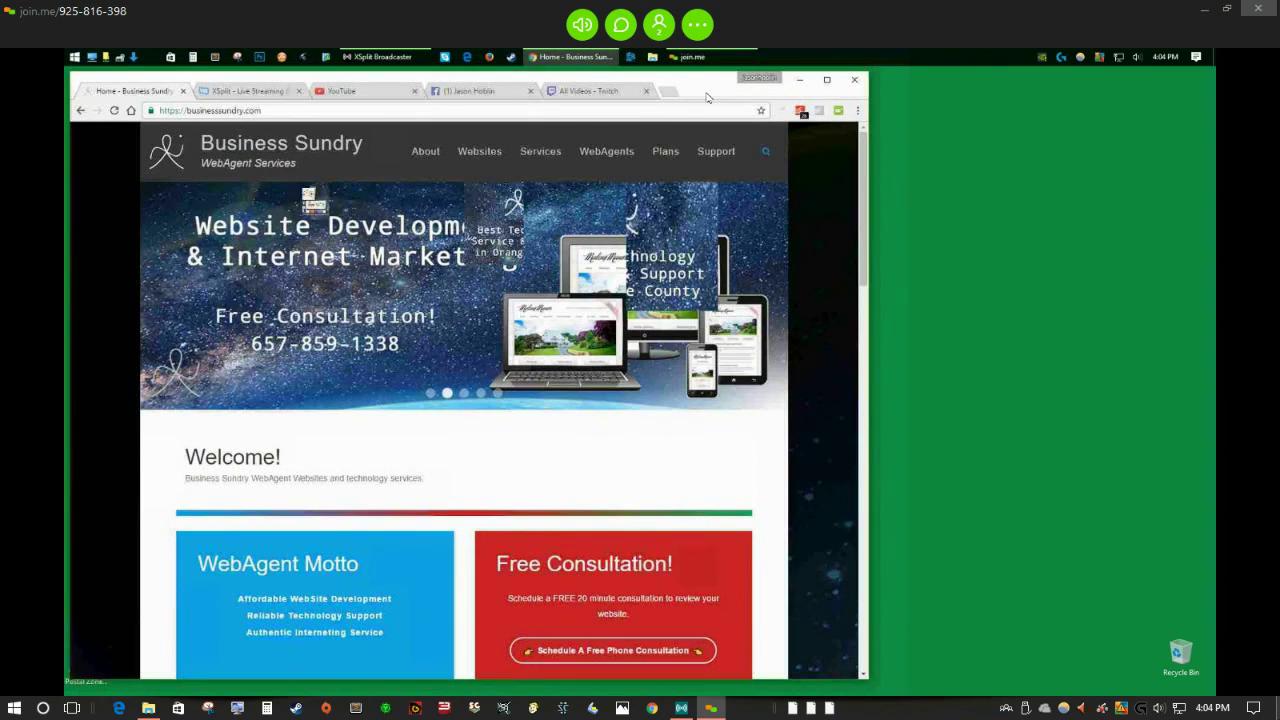